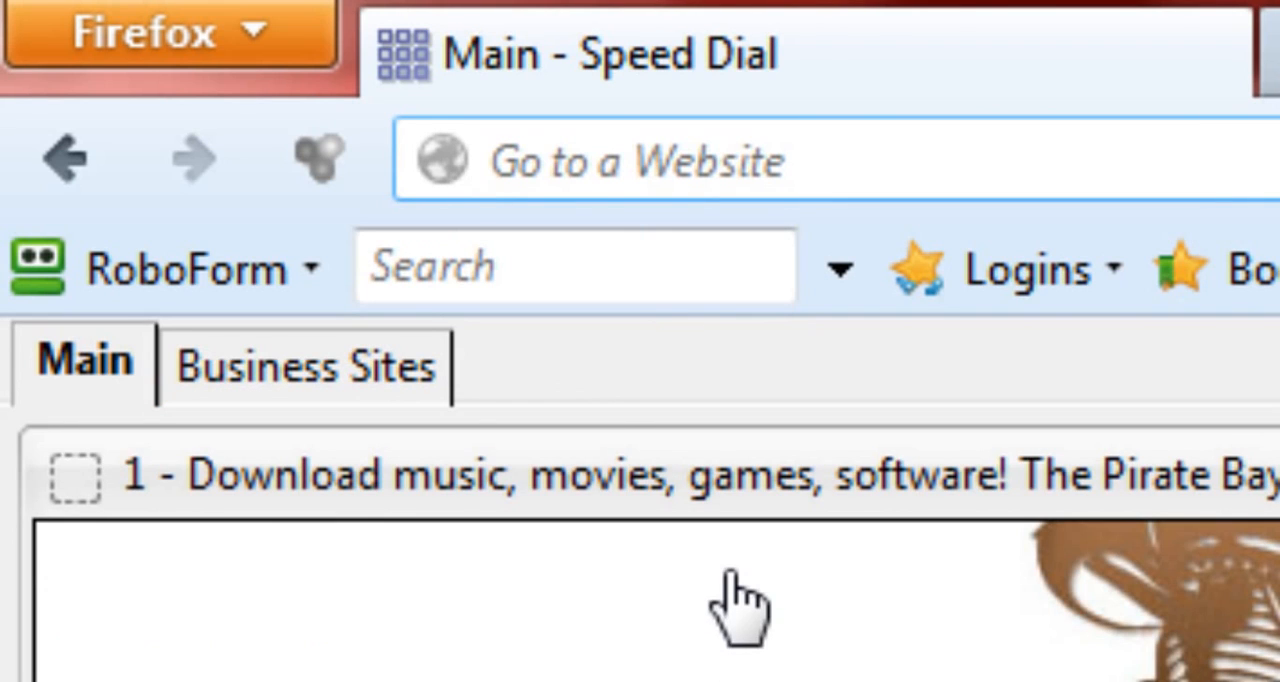
text(http://j.gs/1O72)
key(BackSpace)
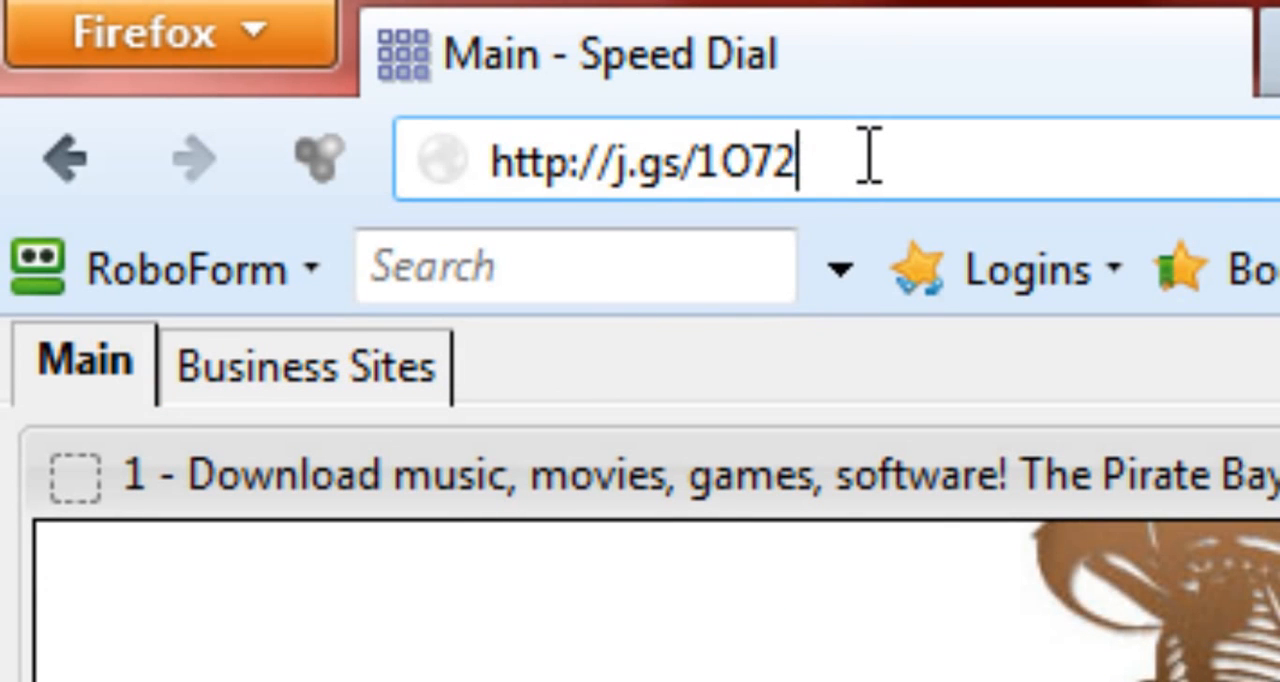
key(Return)
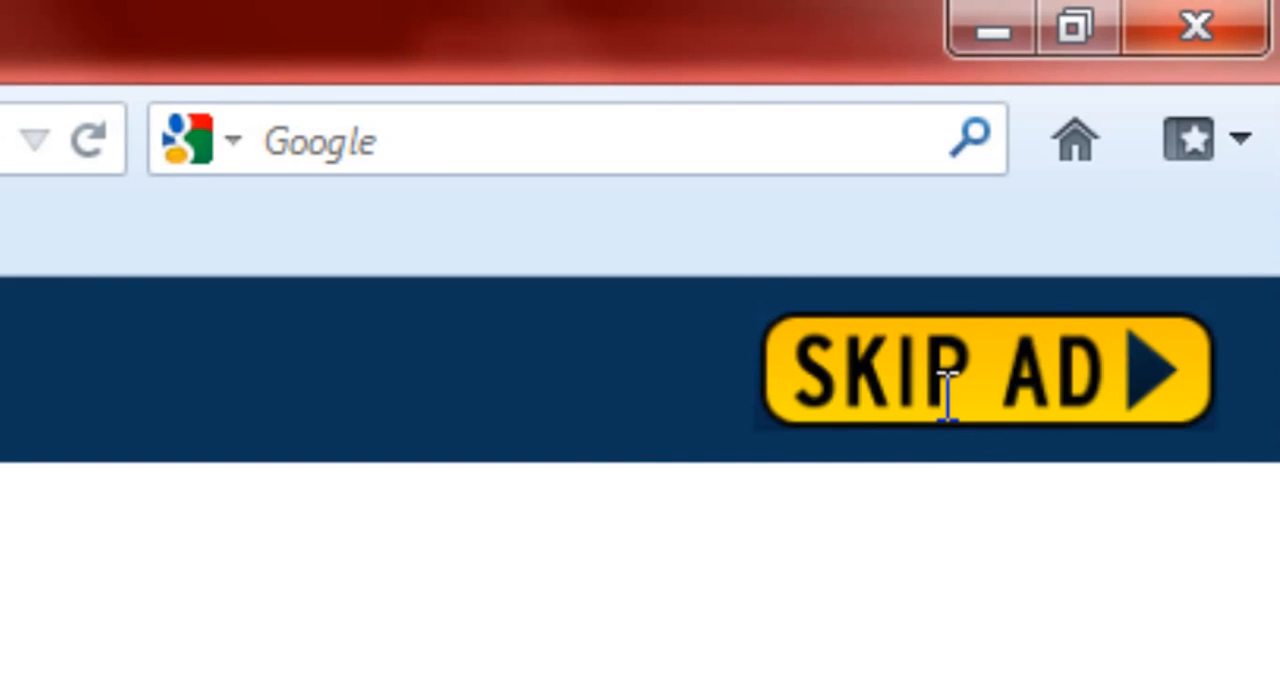
click(945, 398)
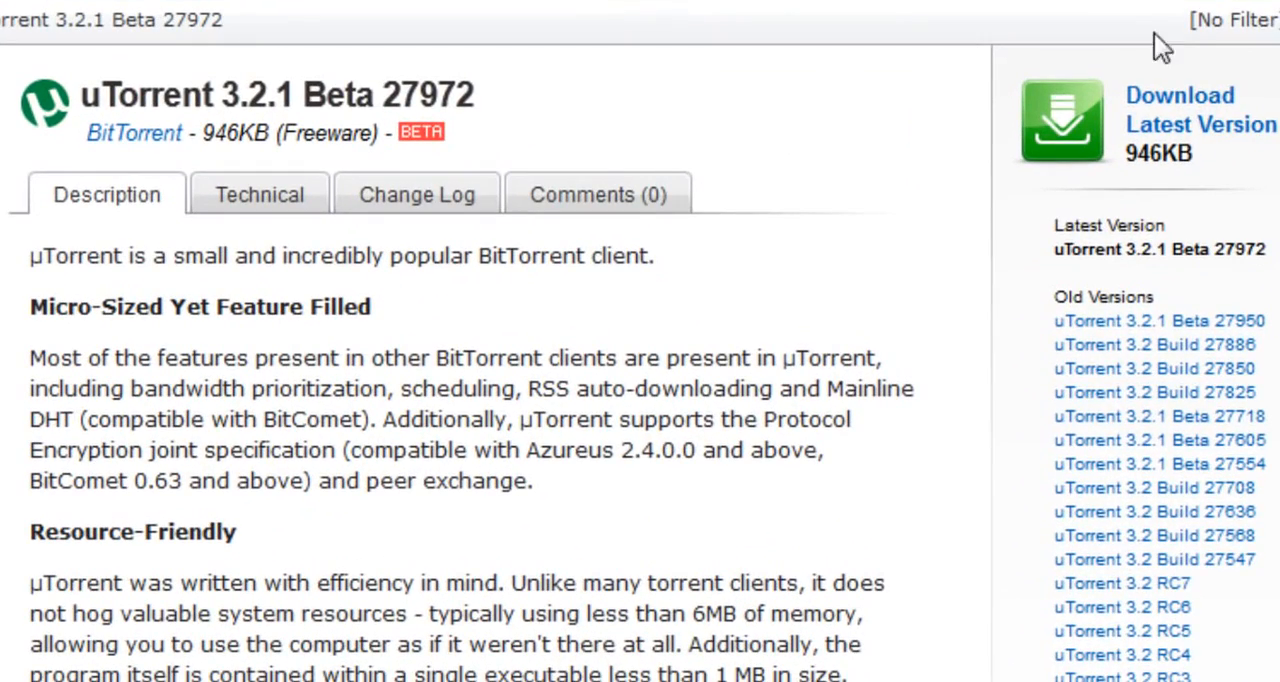
Step: Request the latest uTorrent version's download and cancel saving the installer
click(1170, 140)
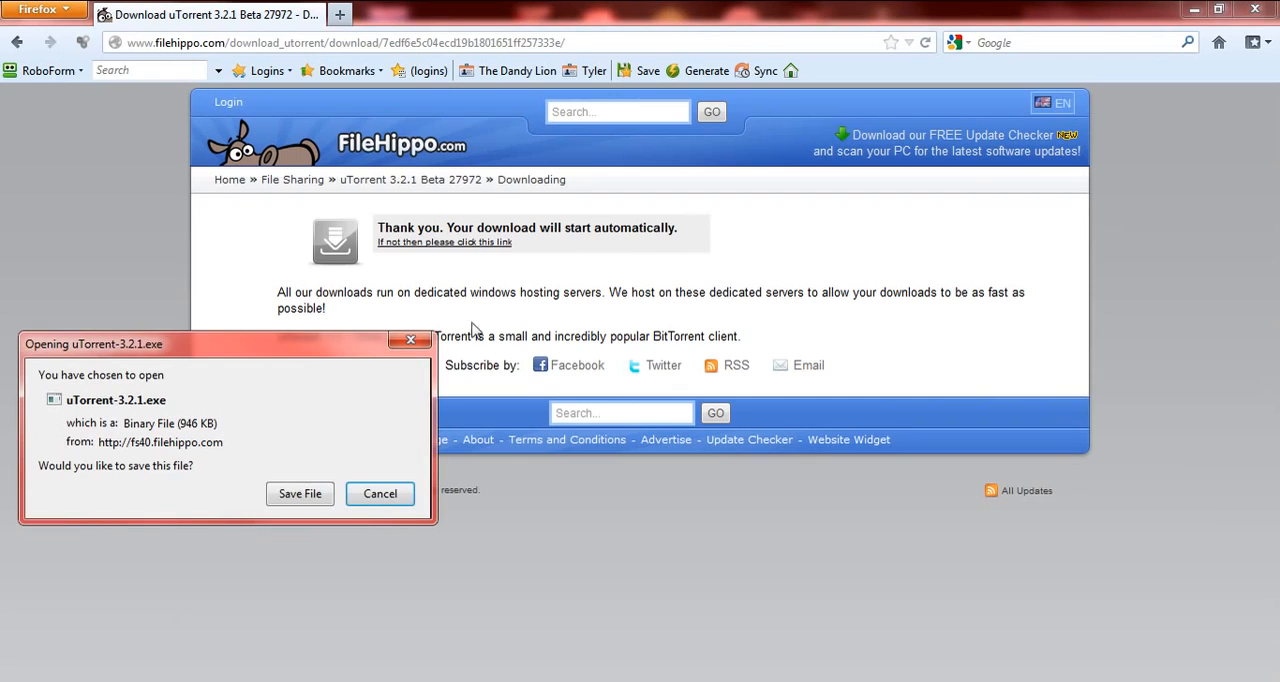
click(380, 494)
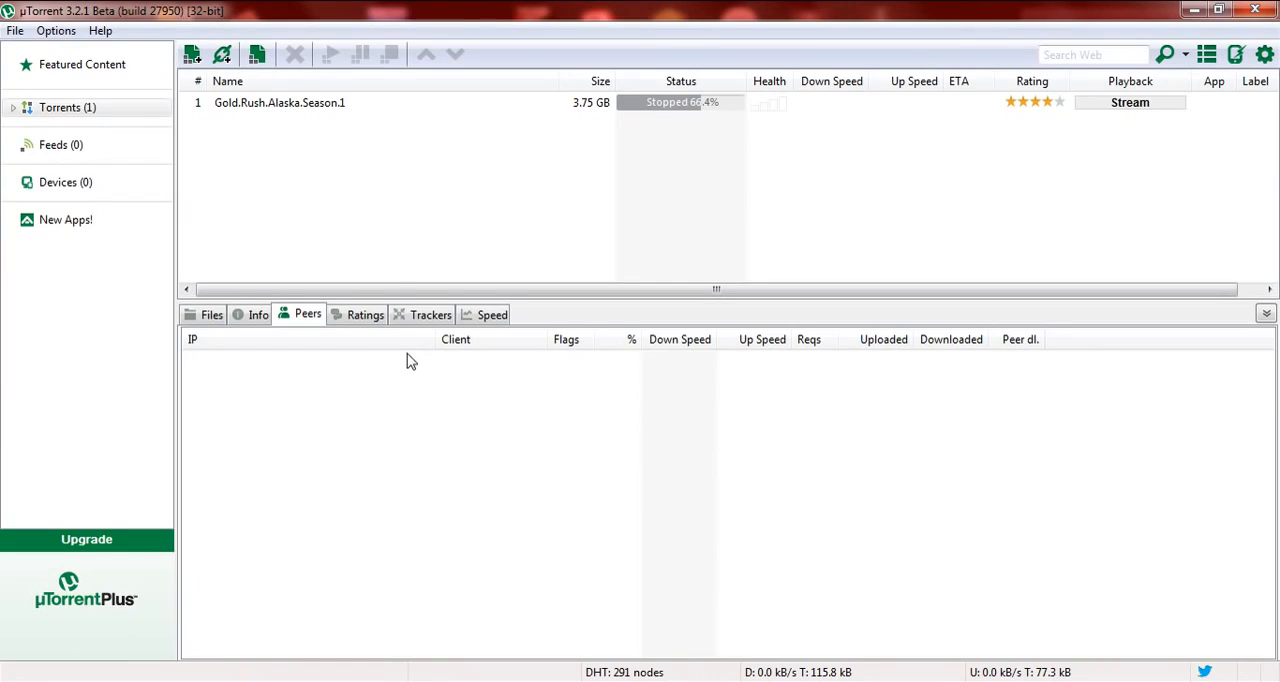
Step: Switch to µTorrent, open its preferences and review the General settings and the incoming connection port
click(52, 31)
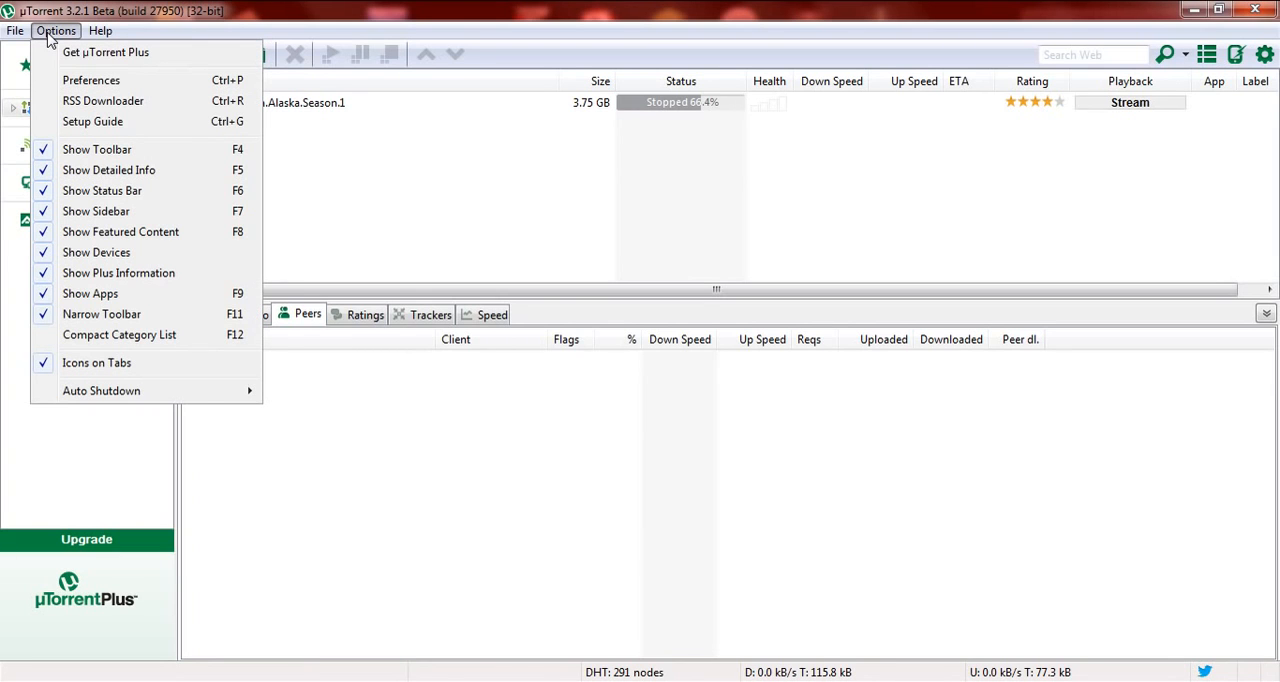
click(91, 80)
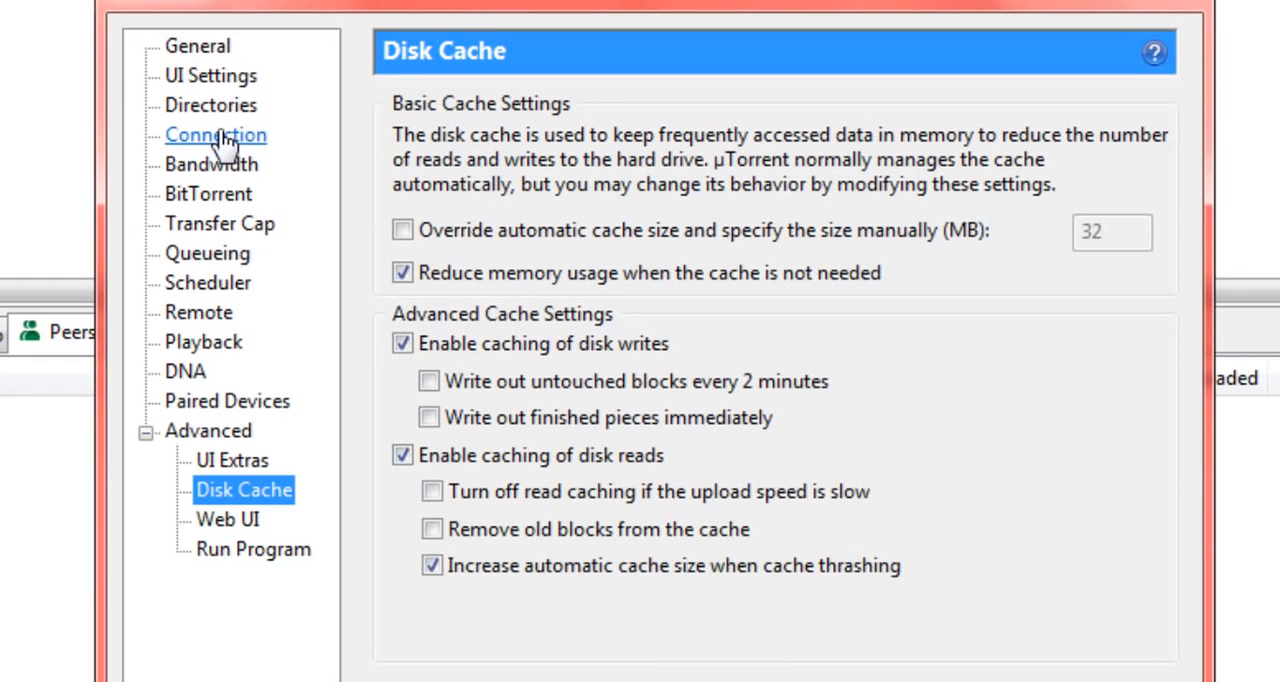
click(195, 47)
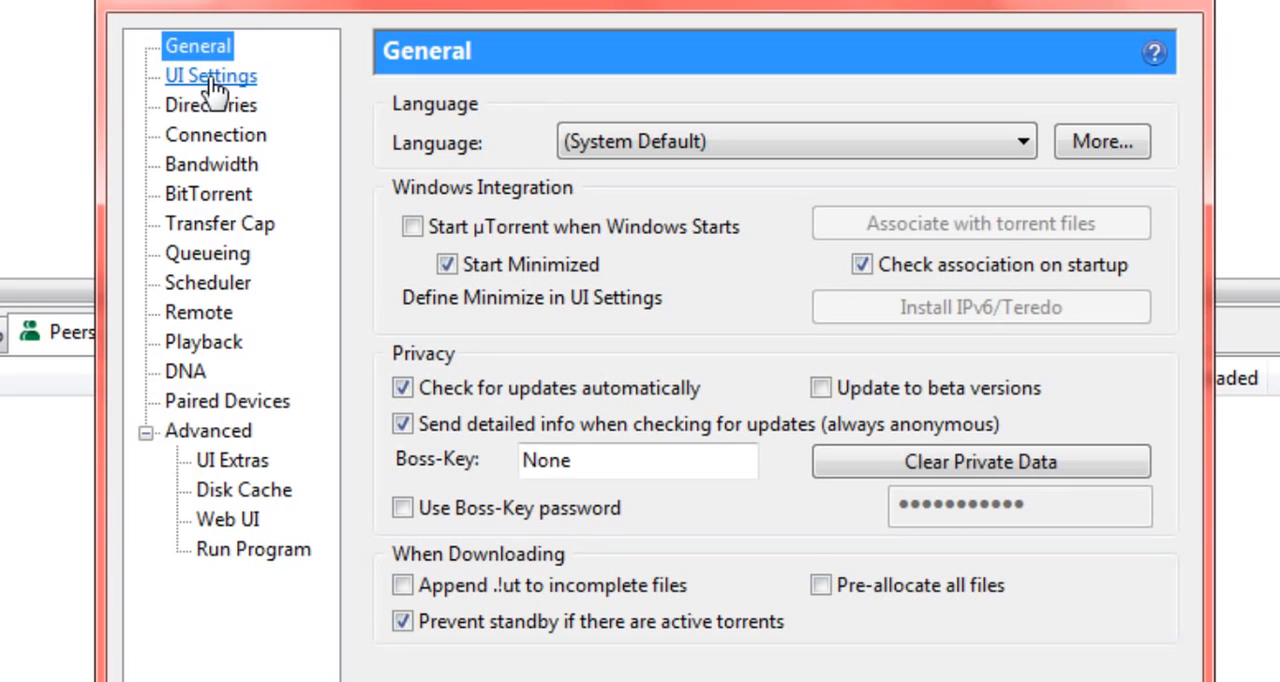
click(250, 138)
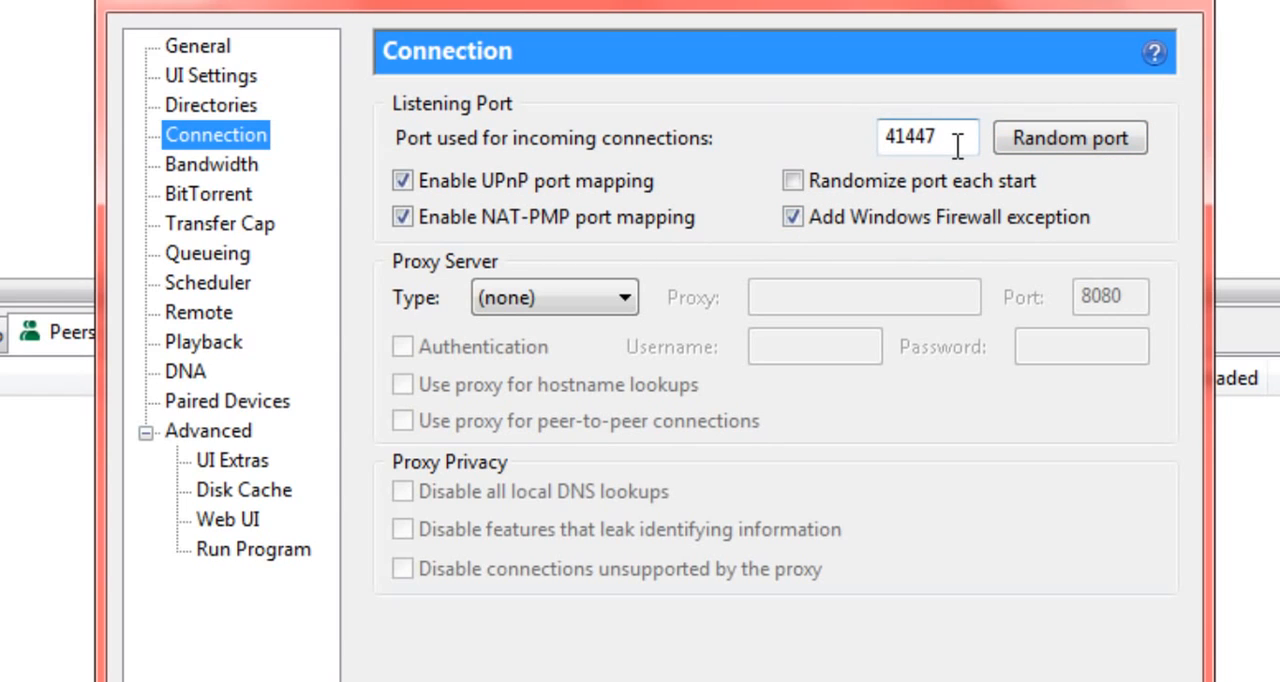
drag(957, 145, 806, 146)
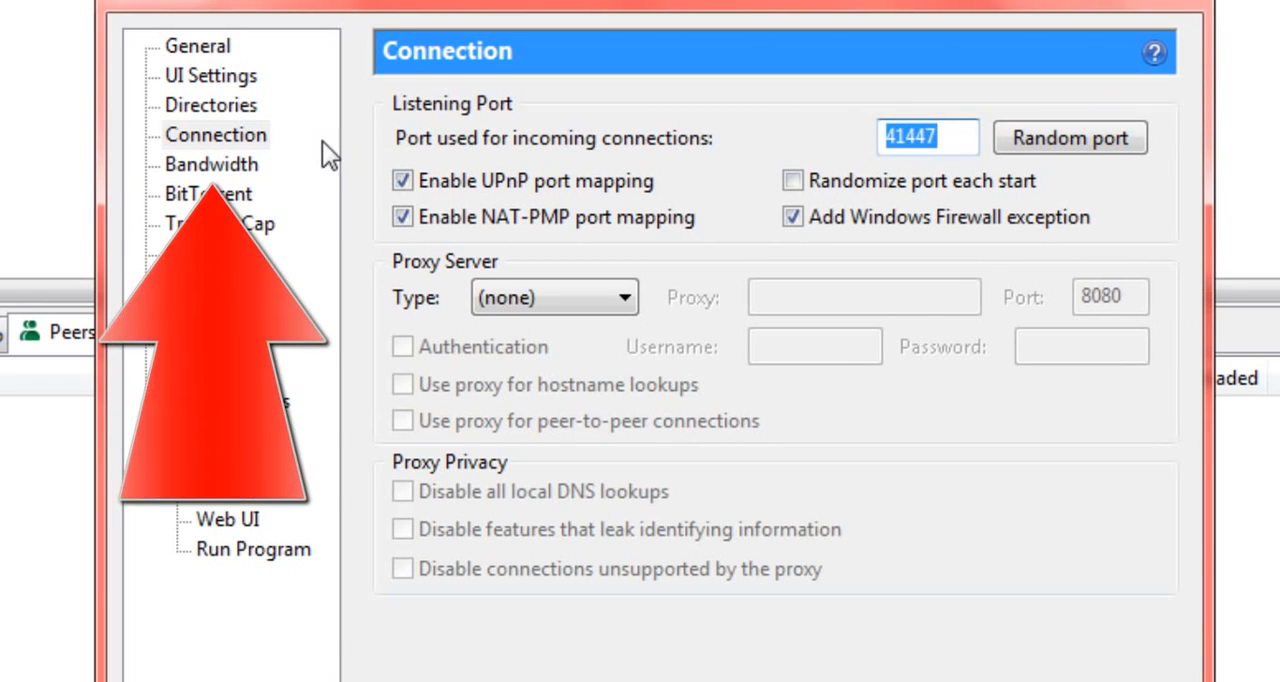
Step: Review the maximum upload and download rates in the Bandwidth settings
click(210, 164)
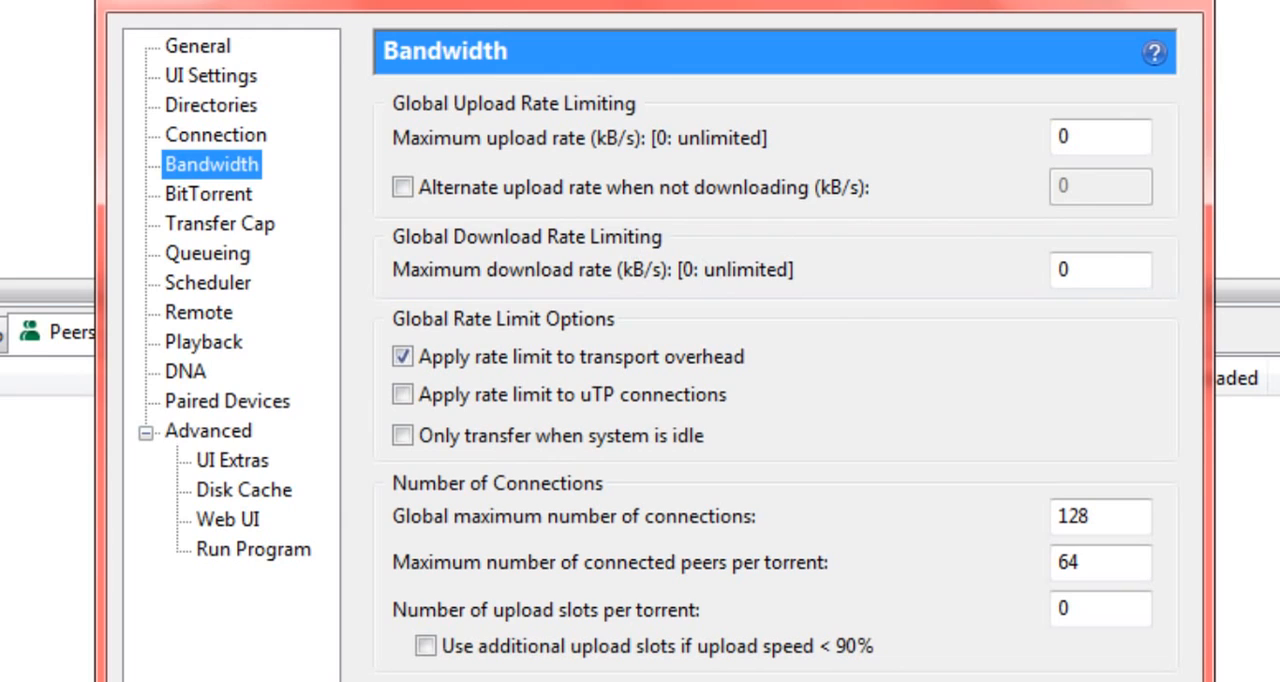
double_click(1100, 138)
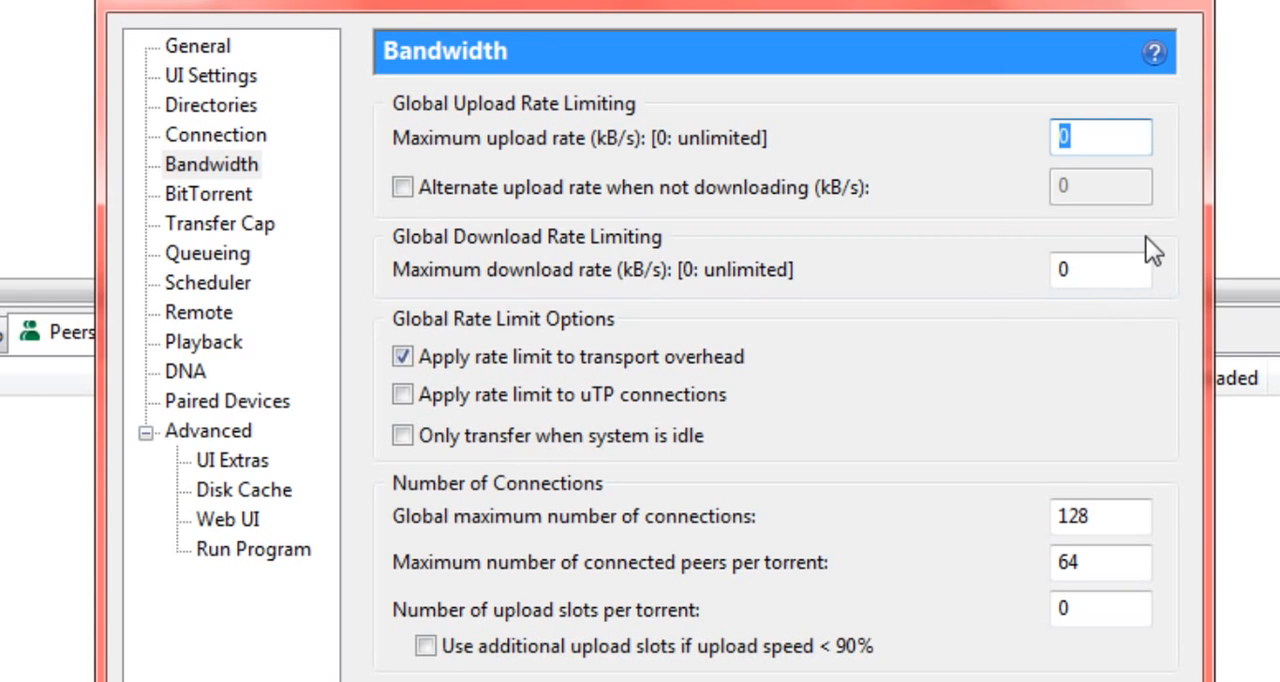
click(1134, 262)
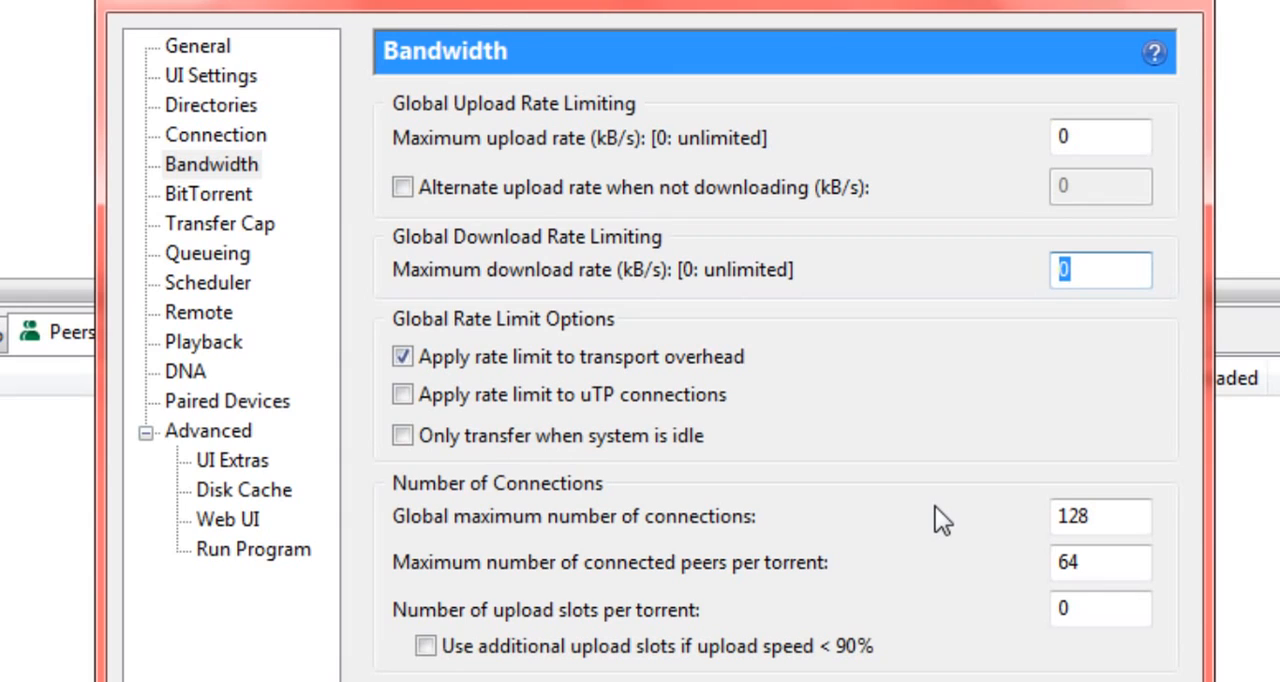
Step: Try 512 as the global maximum number of connections and restore it to 128
drag(1108, 514, 1056, 514)
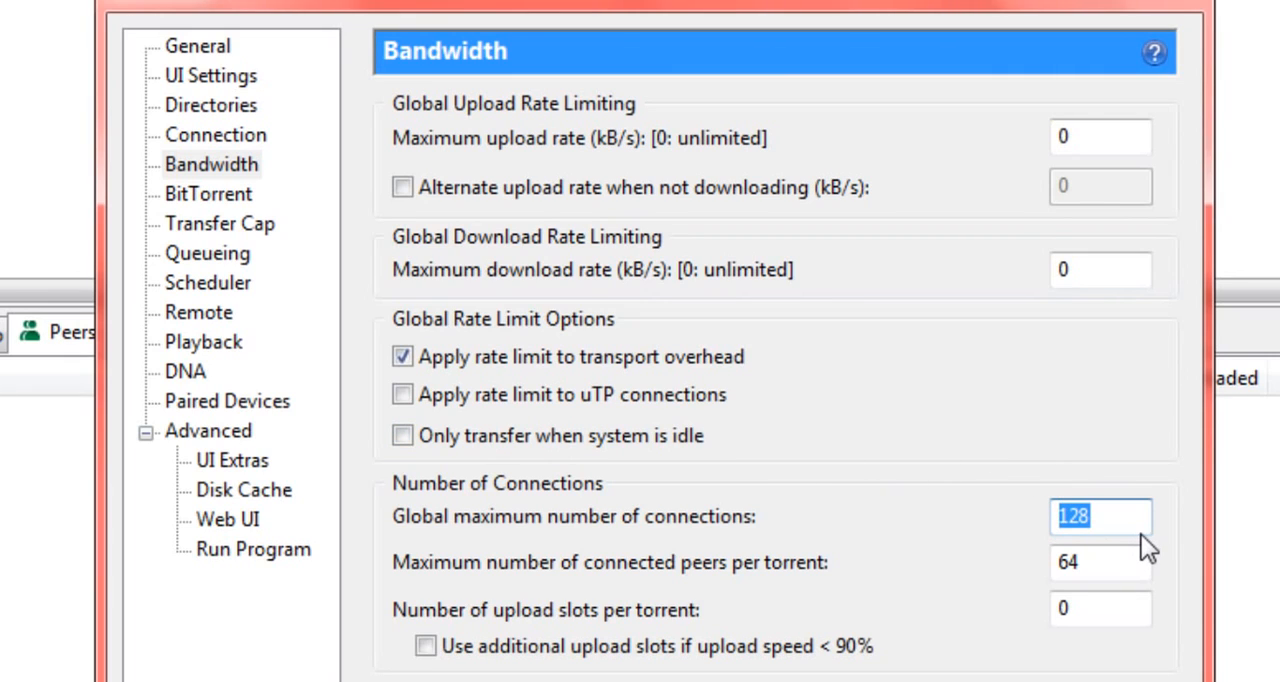
text(512)
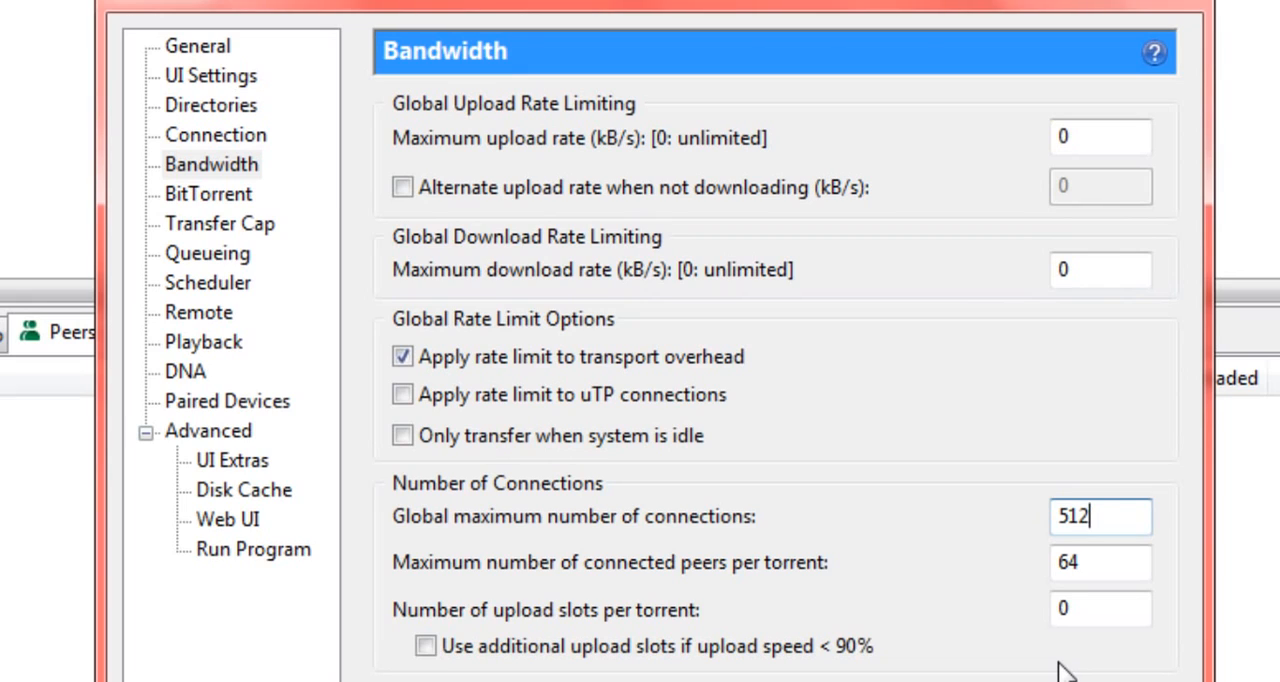
key(BackSpace)
key(BackSpace)
key(BackSpace)
text(128)
Step: Try 128 as the maximum number of connected peers per torrent and restore it to 64
click(1100, 563)
drag(1023, 578, 1001, 579)
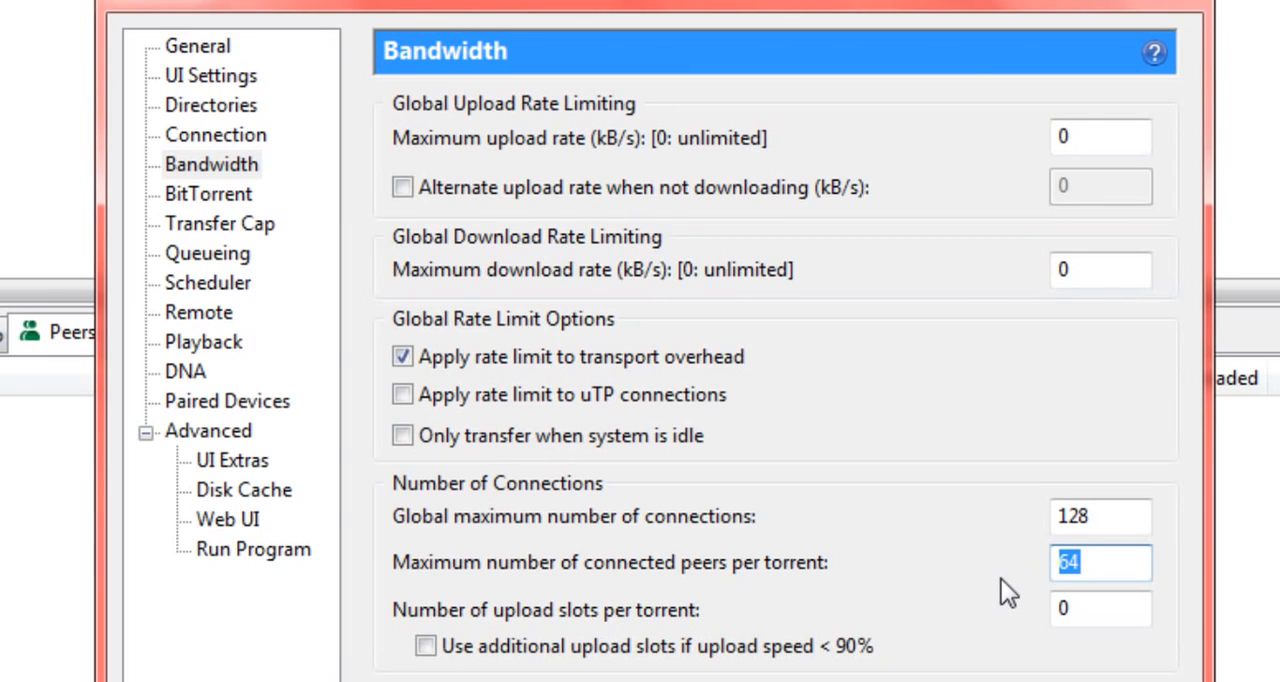
text(128)
drag(1119, 608, 849, 565)
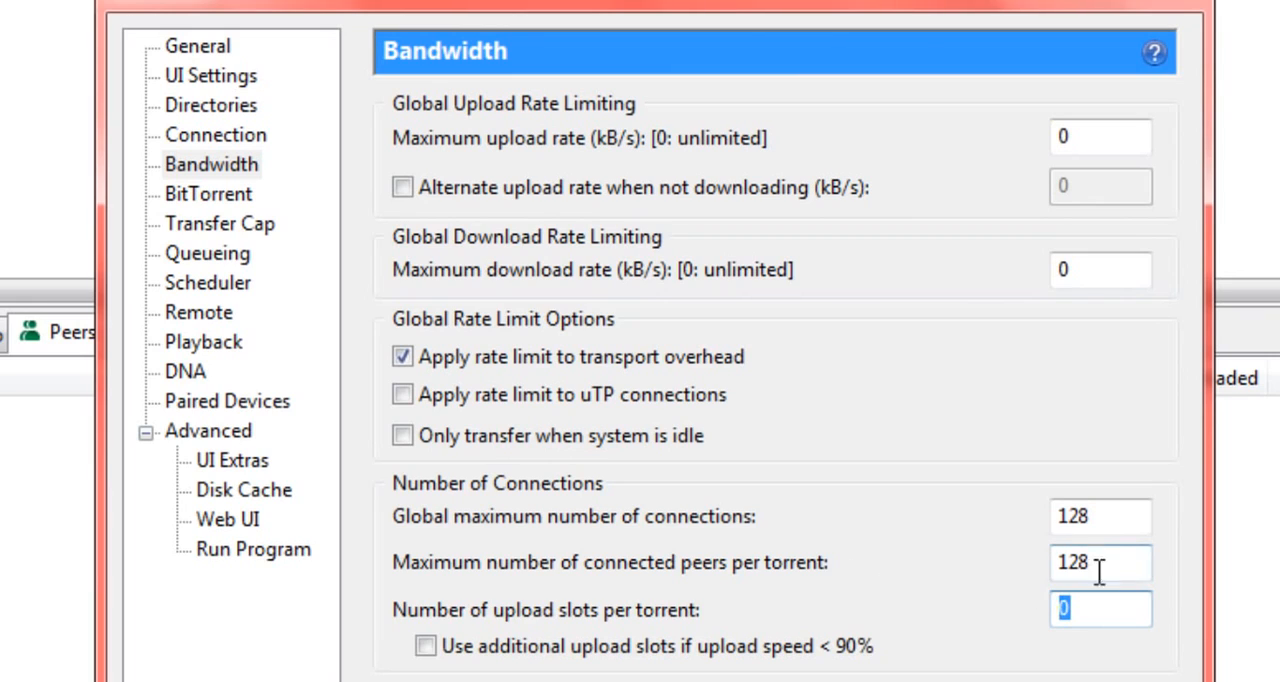
drag(1099, 572, 796, 547)
text(64)
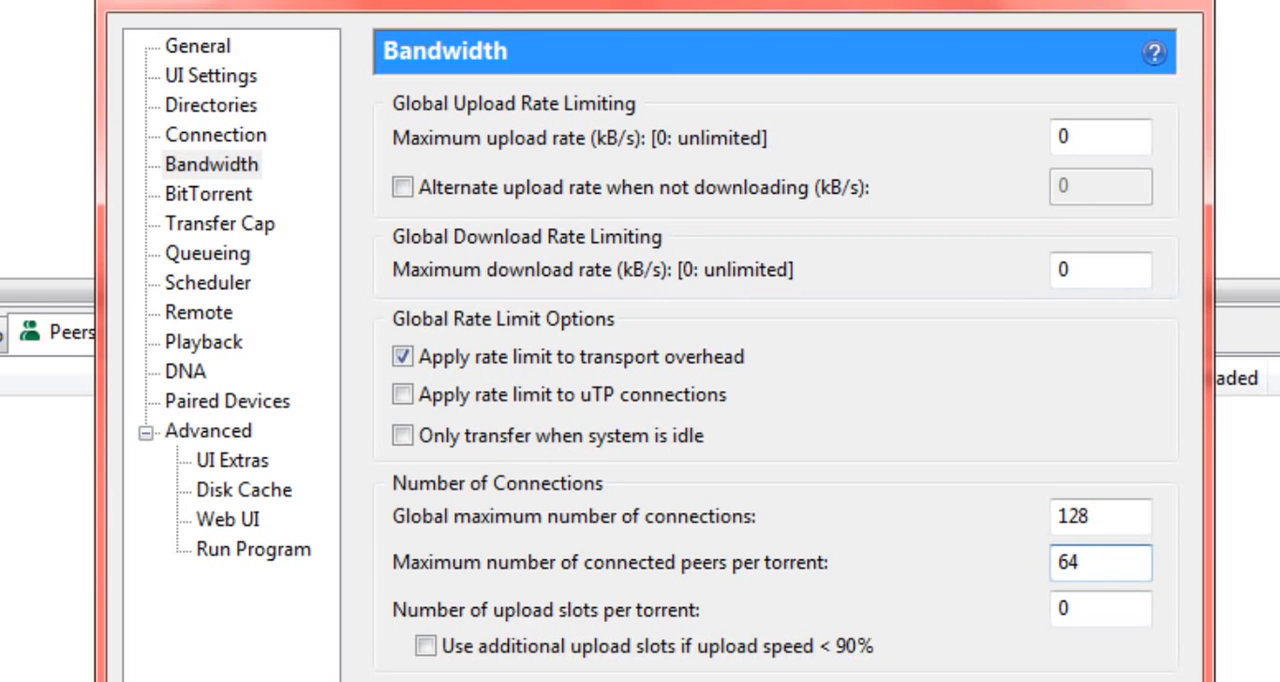
Step: Set the number of upload slots per torrent to 1 and toggle the option for using additional upload slots
drag(1140, 608, 1020, 606)
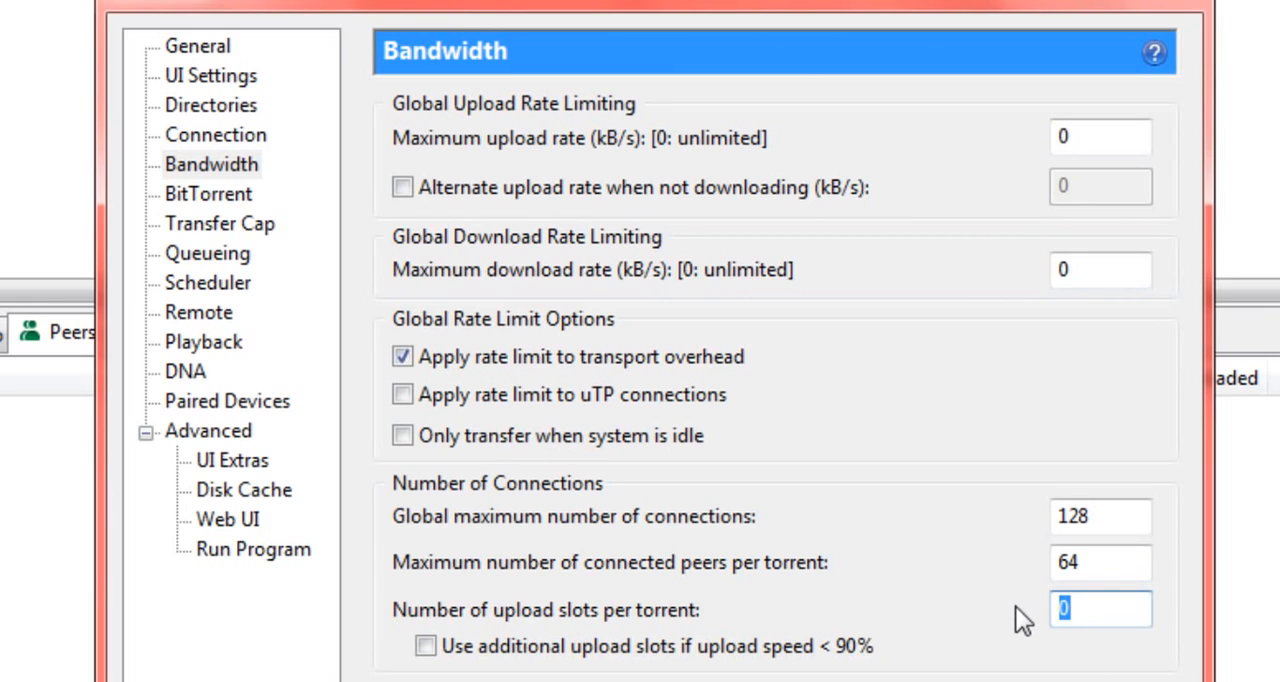
text(1)
click(490, 648)
click(490, 648)
click(490, 648)
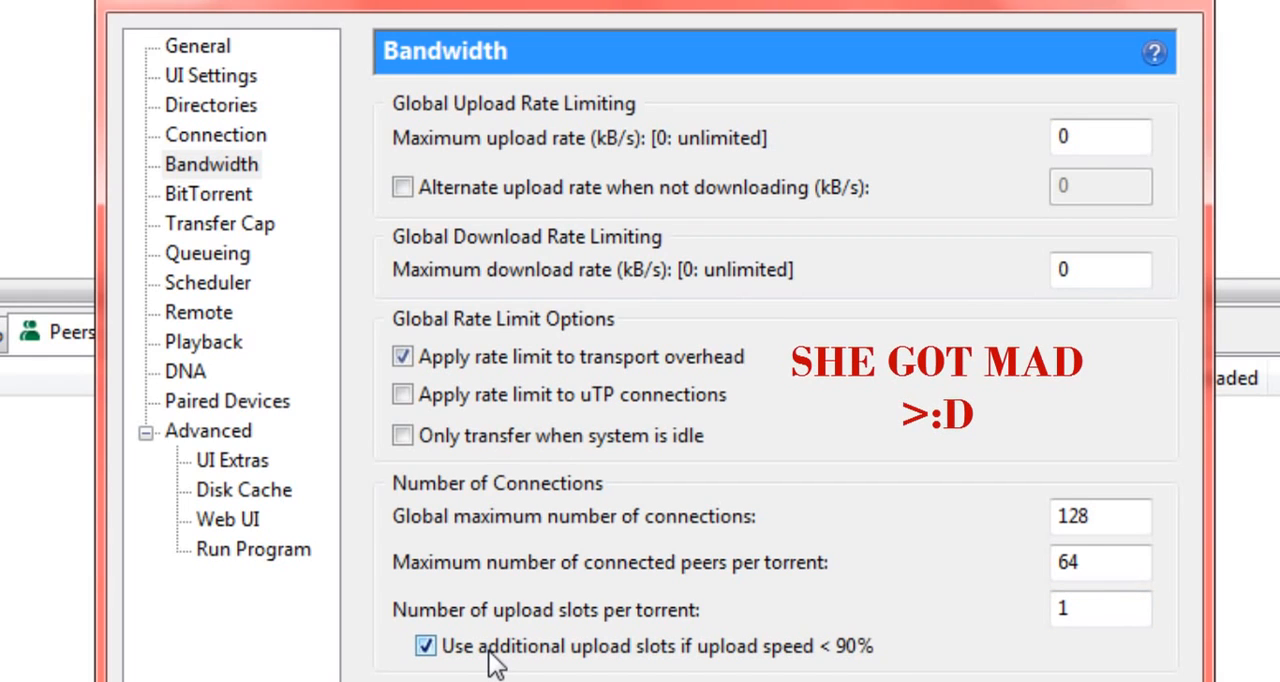
click(425, 646)
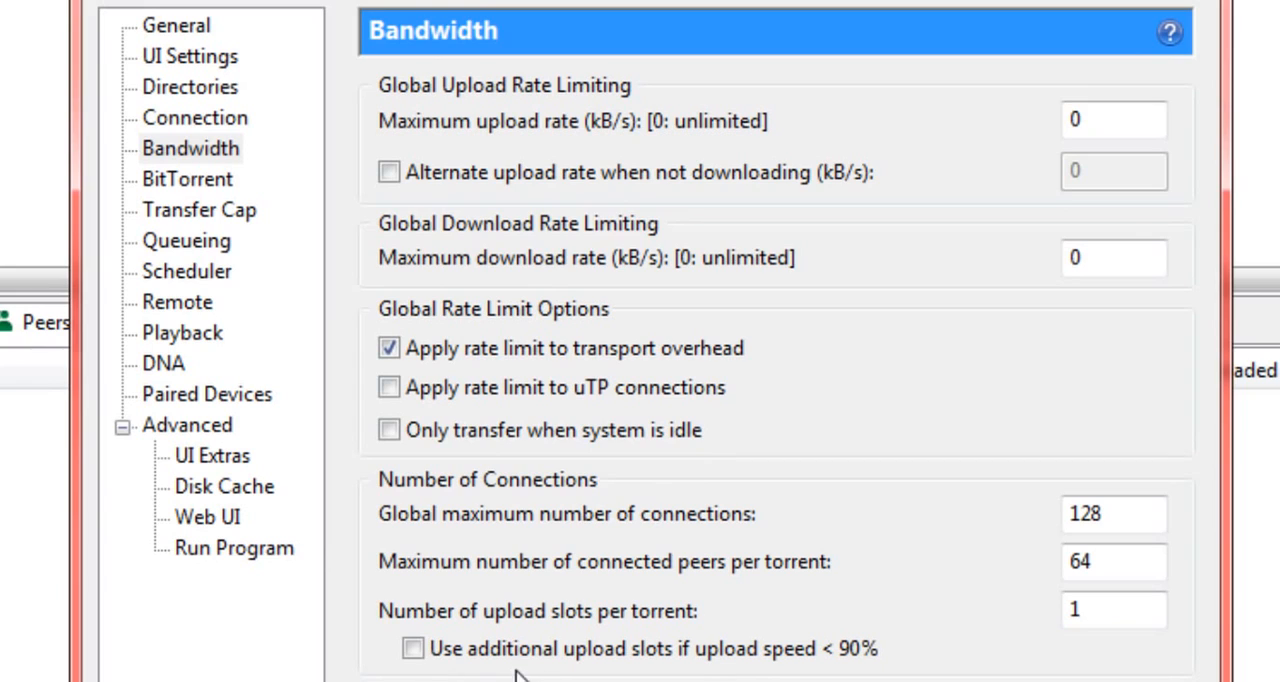
click(482, 662)
Step: In the BitTorrent settings, choose Enabled for outgoing protocol encryption
click(160, 182)
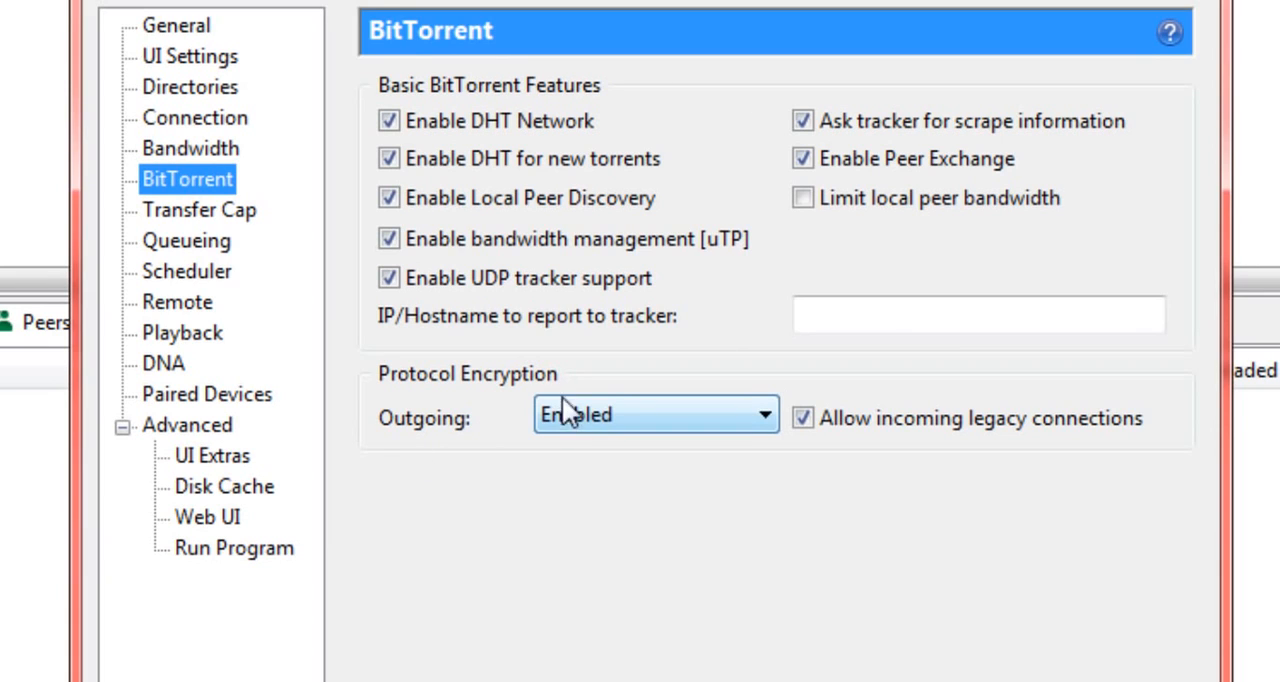
click(759, 432)
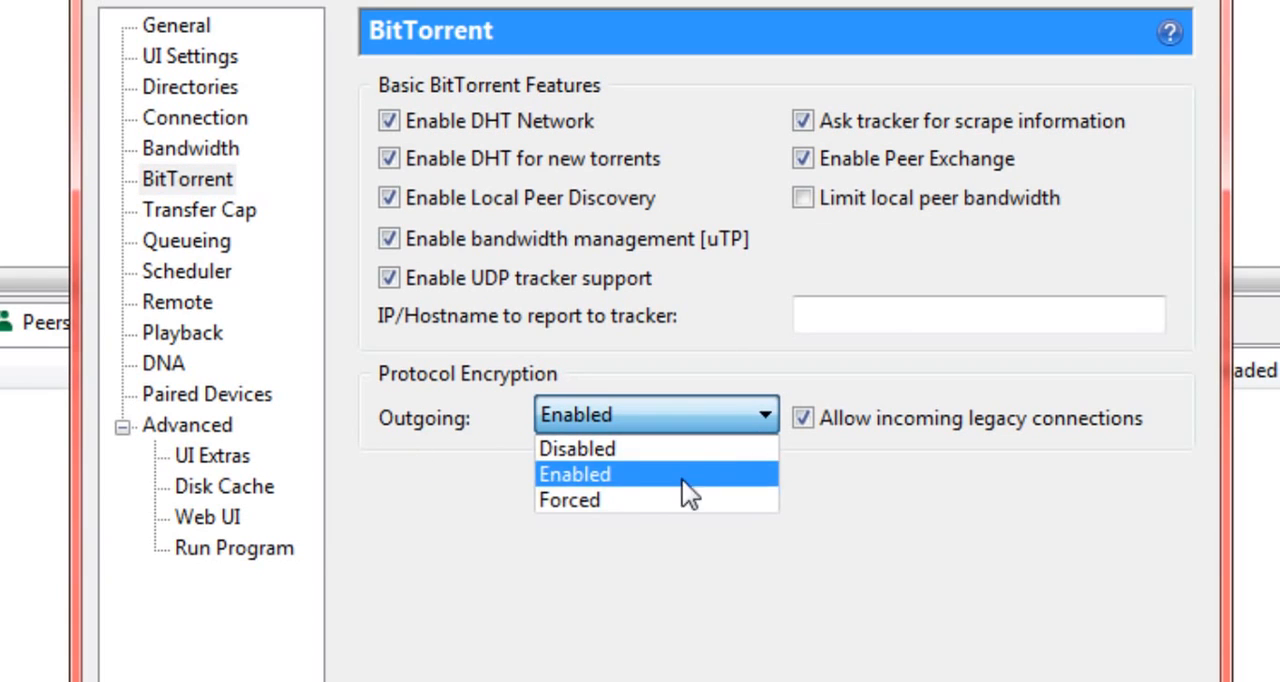
click(626, 475)
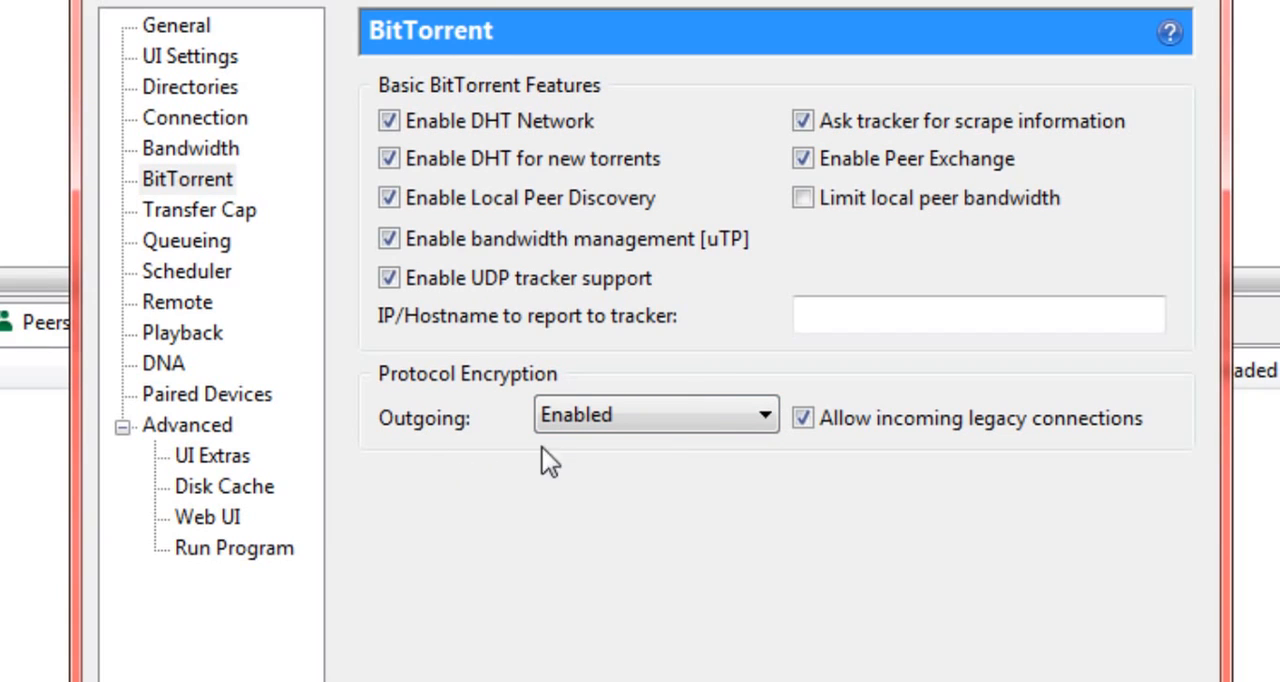
click(607, 417)
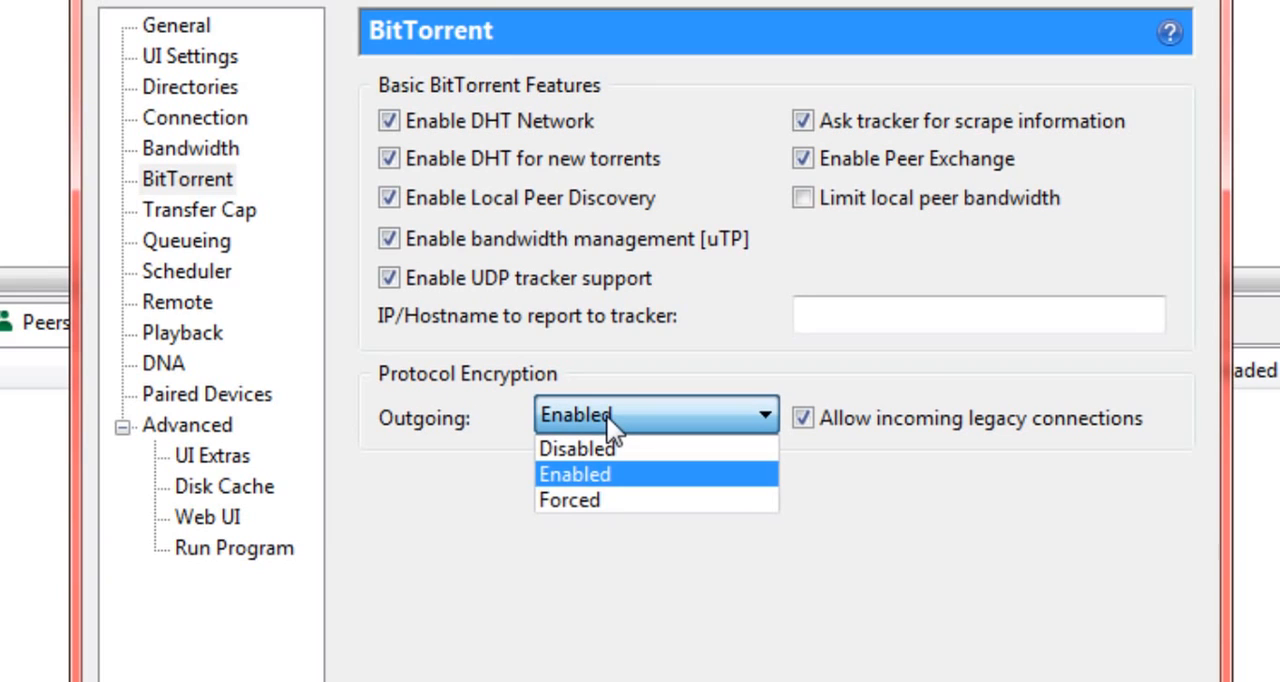
click(624, 468)
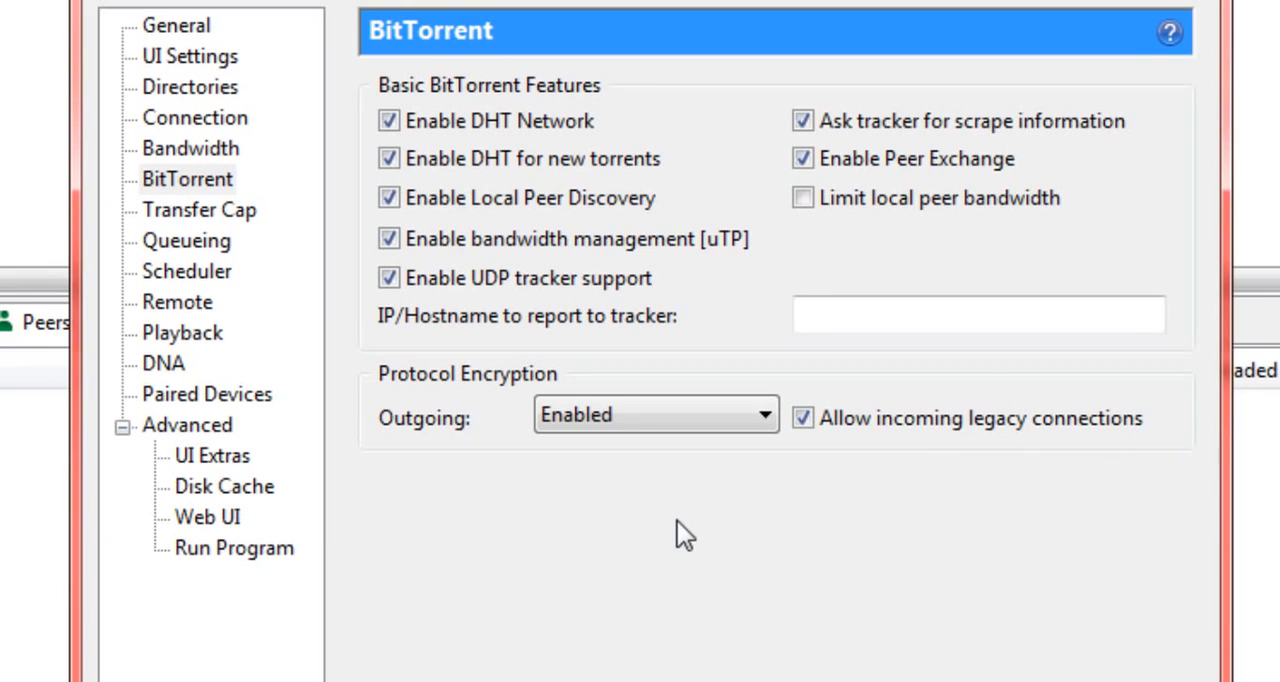
Step: In the Queueing settings, set the maximum number of active torrents to 2 and review the minimum seeding ratio
click(138, 280)
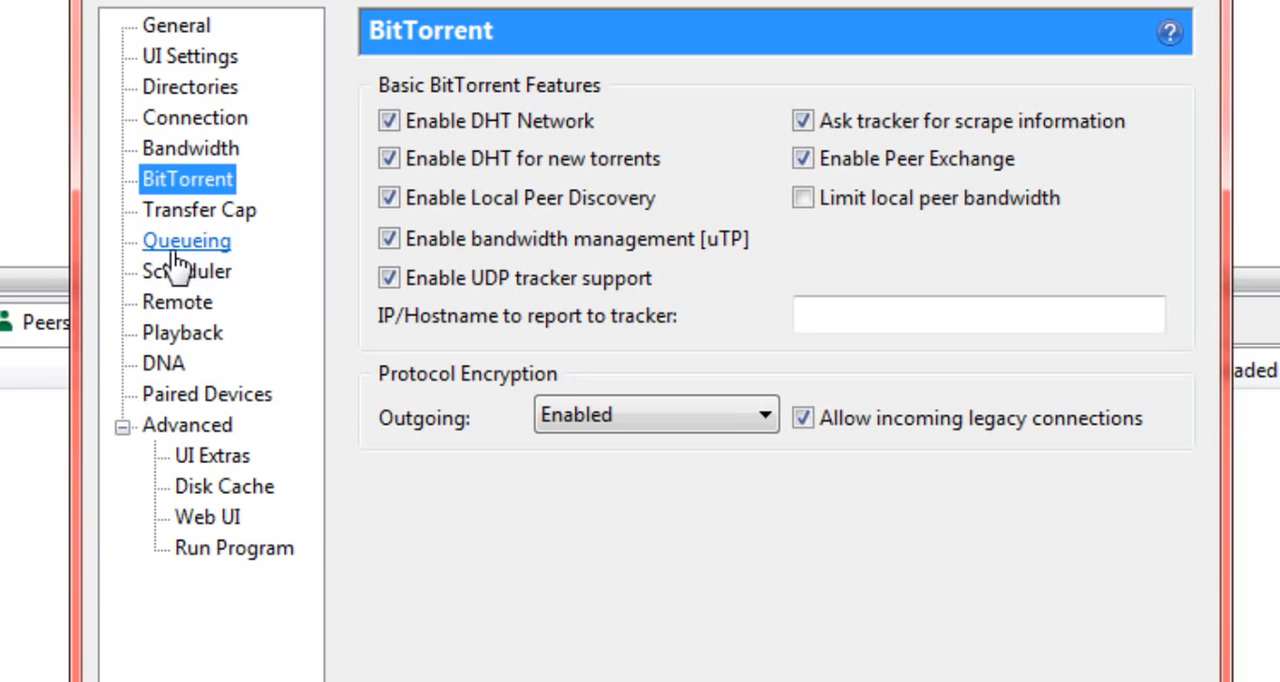
click(178, 262)
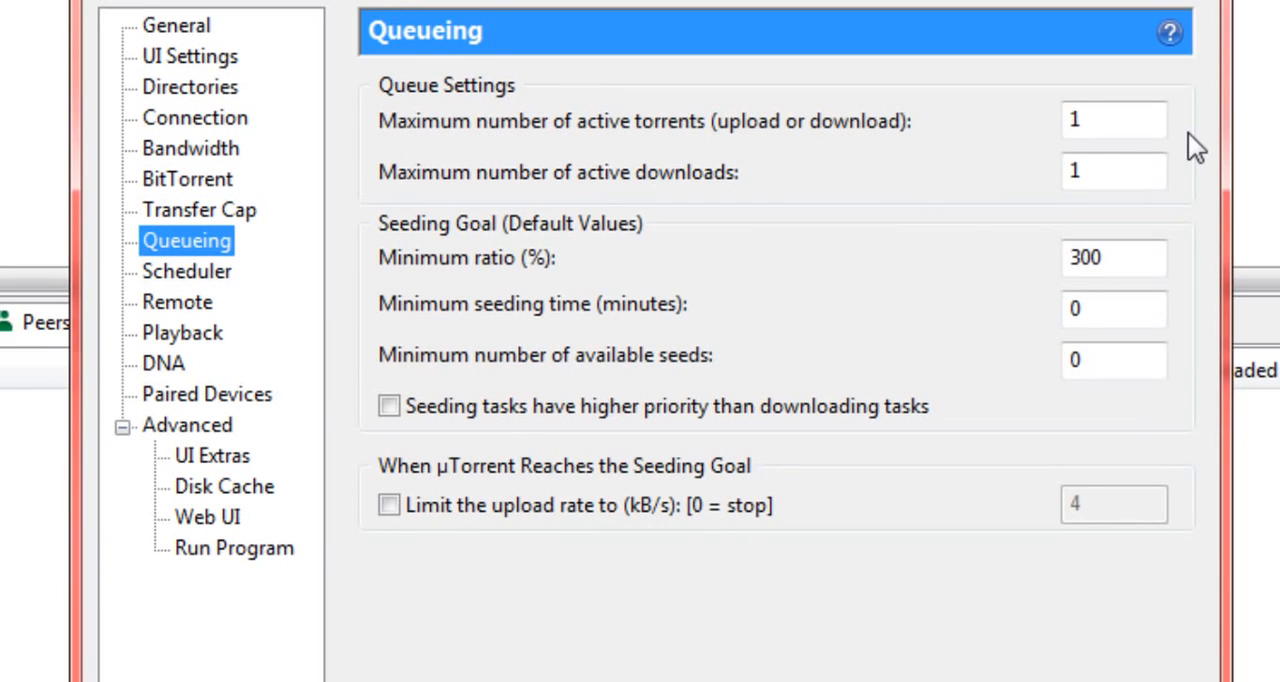
drag(1114, 128, 932, 121)
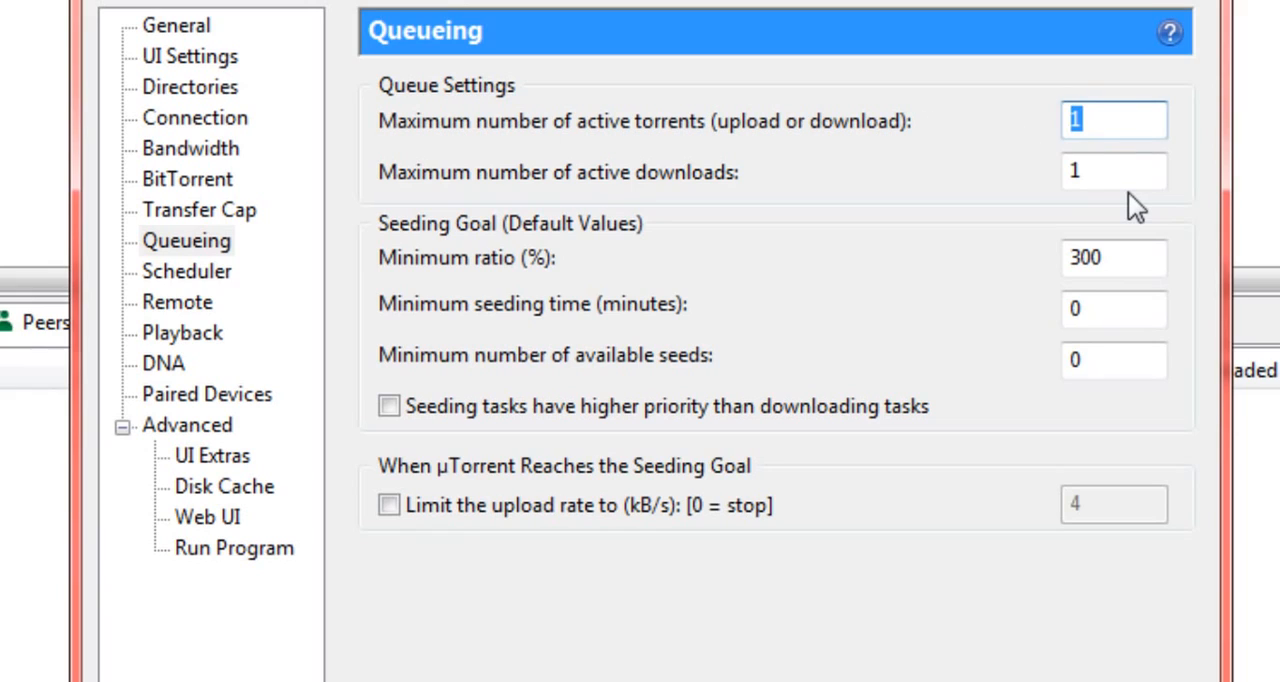
text(2)
drag(1103, 185, 1018, 193)
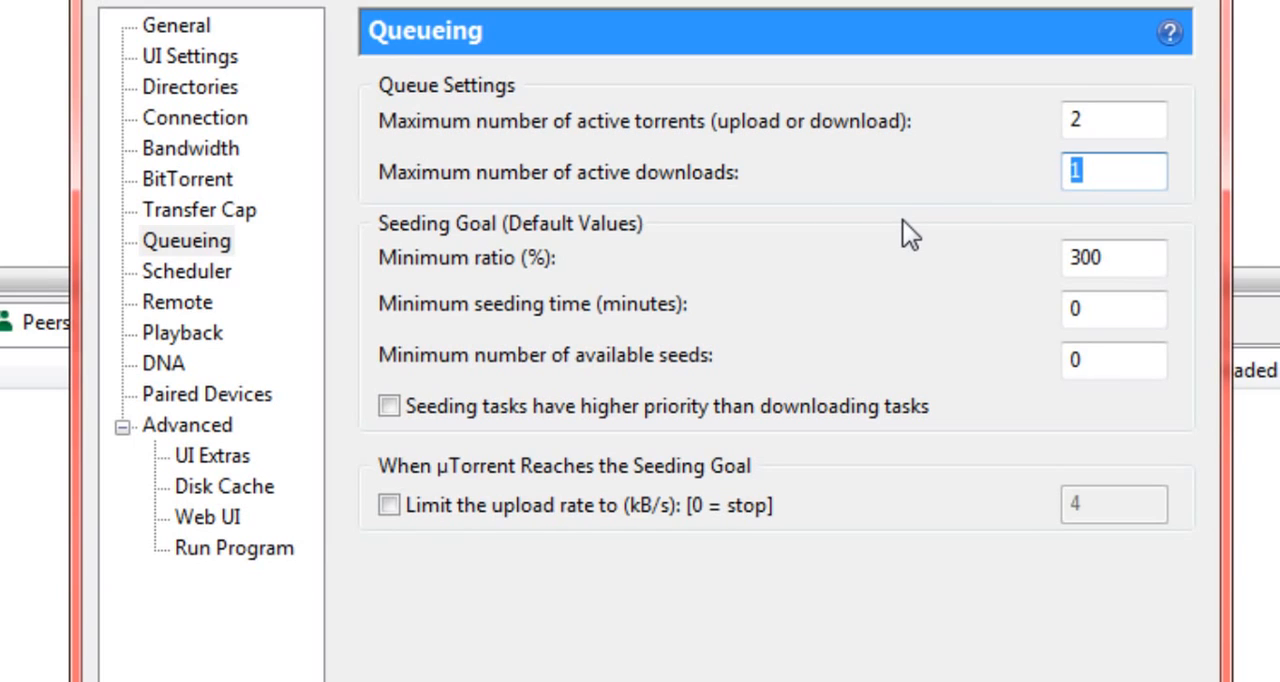
click(1143, 257)
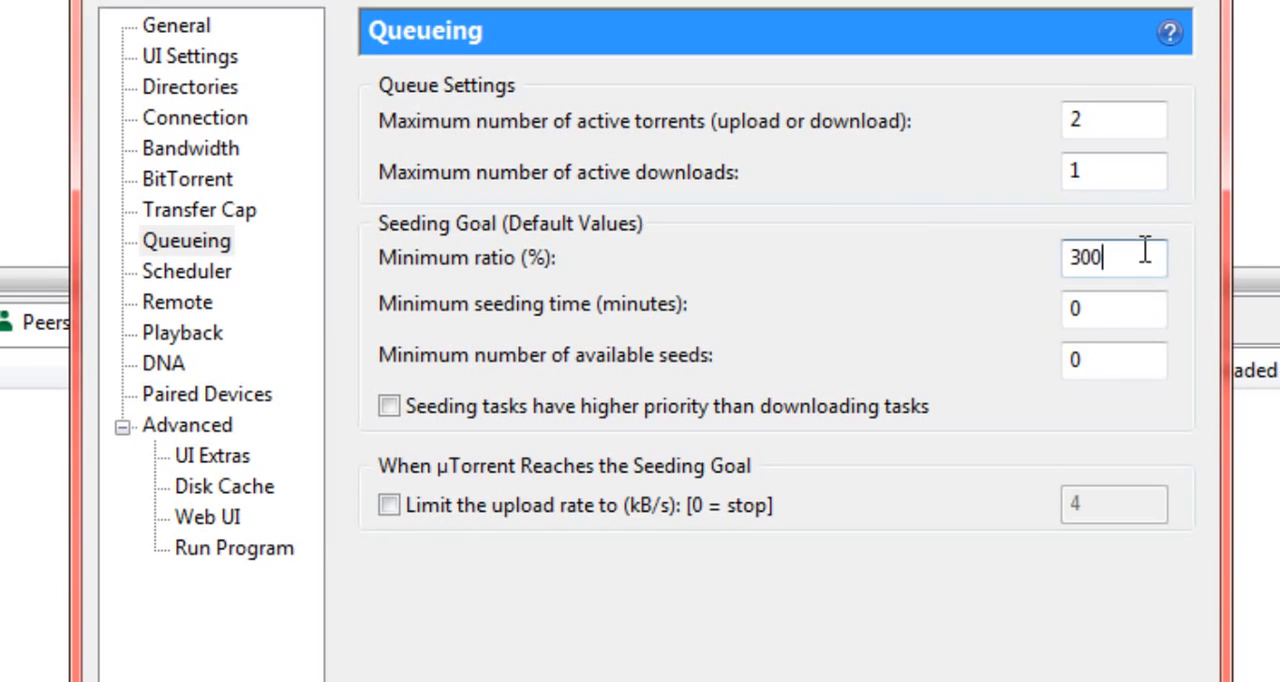
drag(1143, 257, 1000, 256)
click(1114, 259)
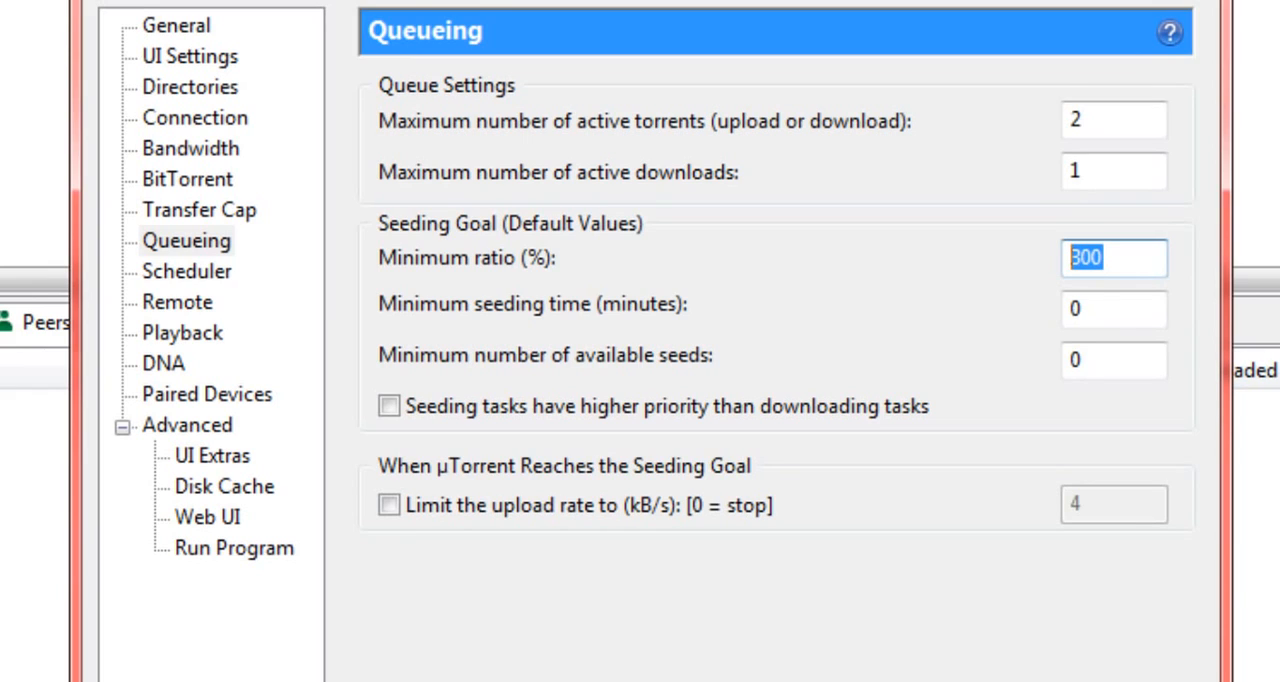
Step: Look through the Scheduler, Remote, Playback, DNA and Paired Devices settings, and collapse the Advanced group
click(207, 280)
click(198, 300)
click(203, 340)
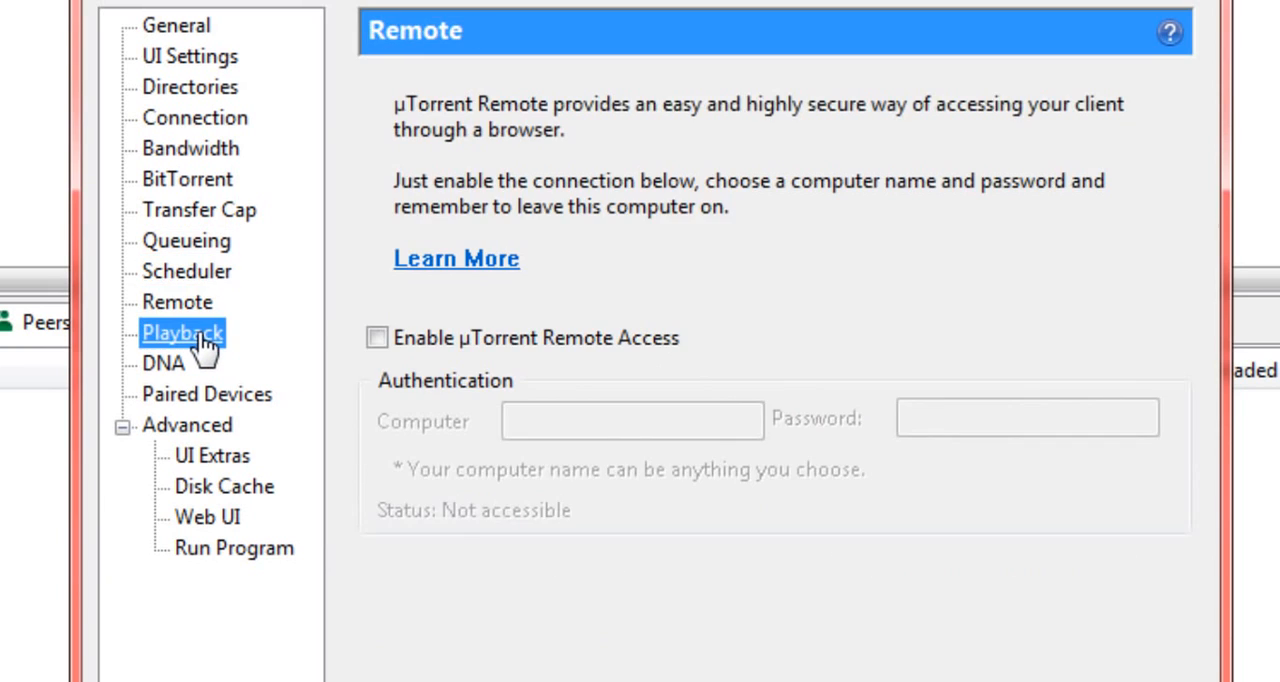
click(178, 366)
click(185, 400)
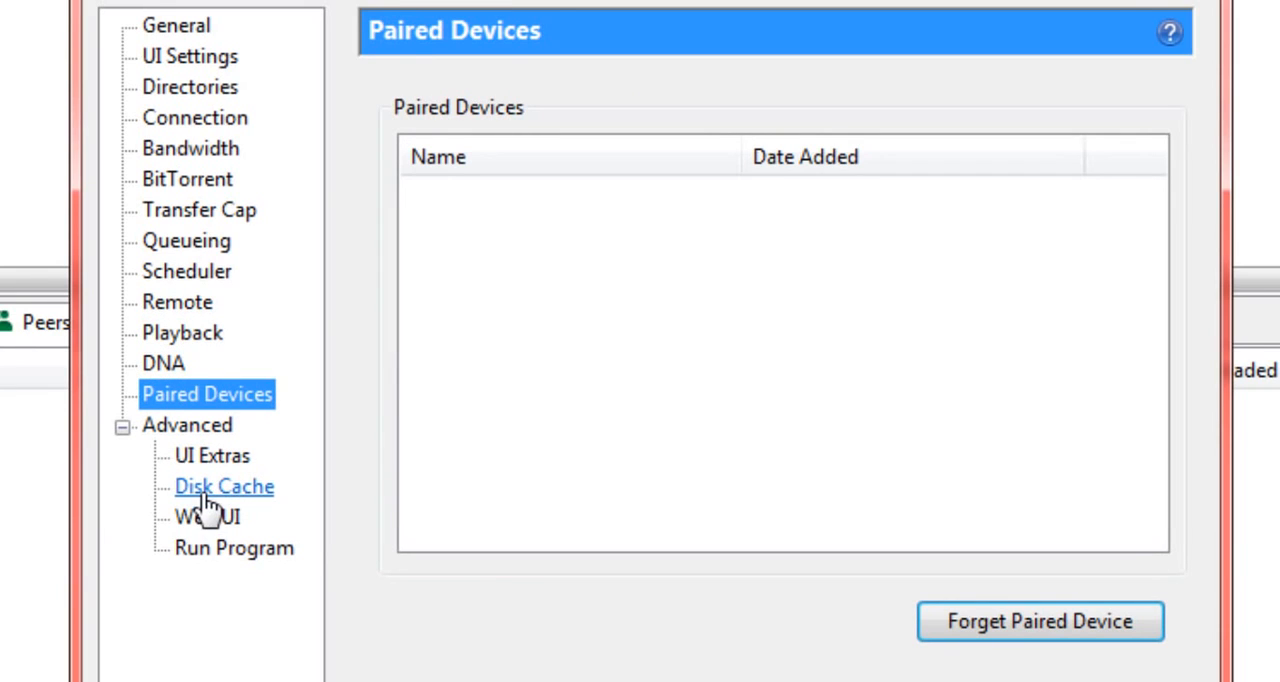
click(121, 428)
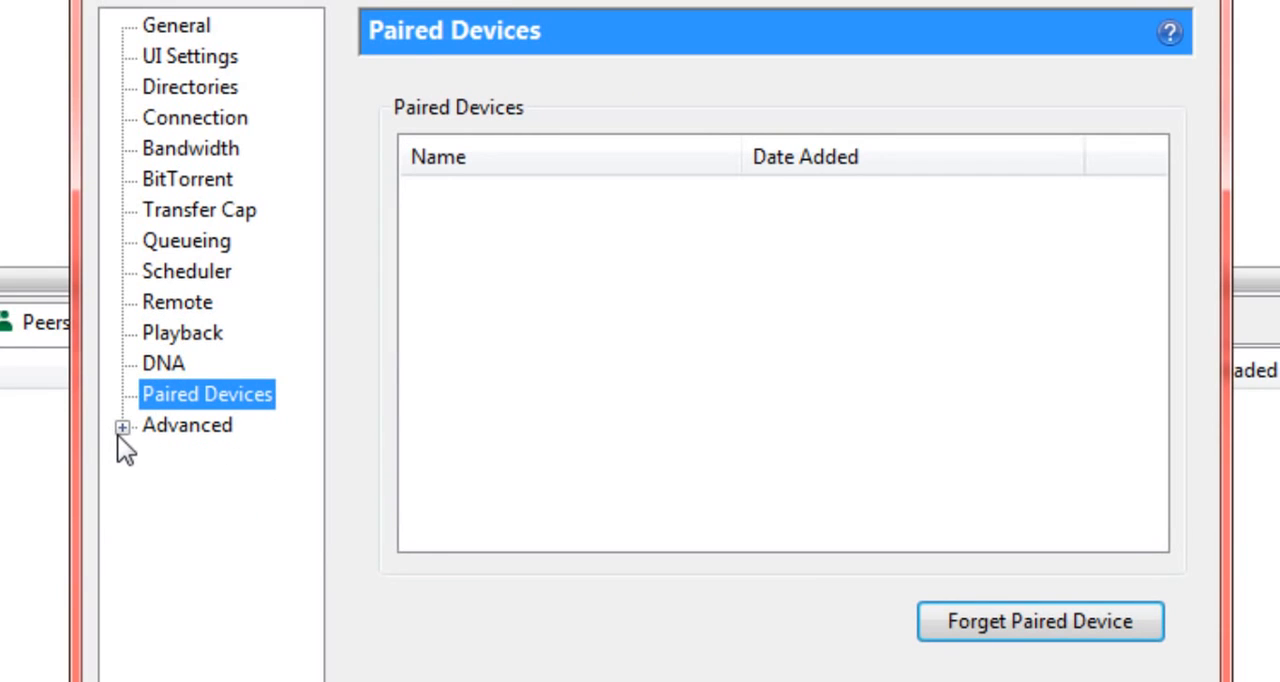
Step: In the Disk Cache settings, enable reducing memory usage when the cache is not needed and review the remaining cache options
click(120, 428)
click(222, 490)
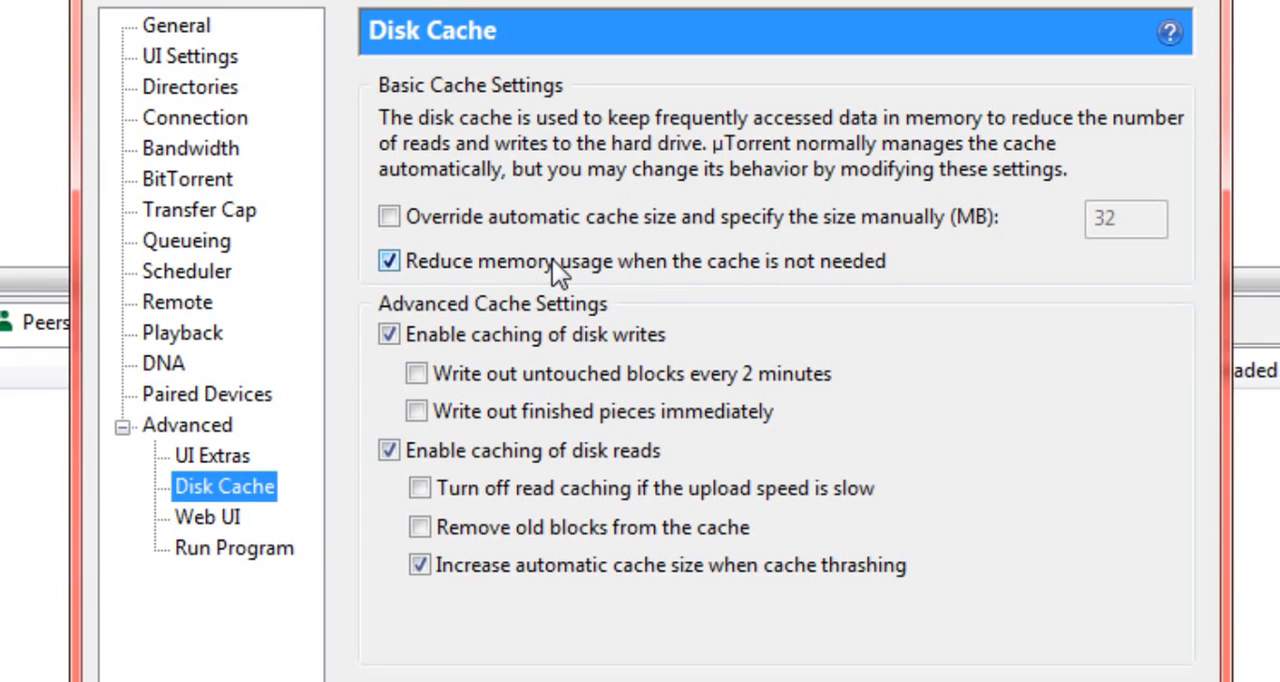
click(388, 262)
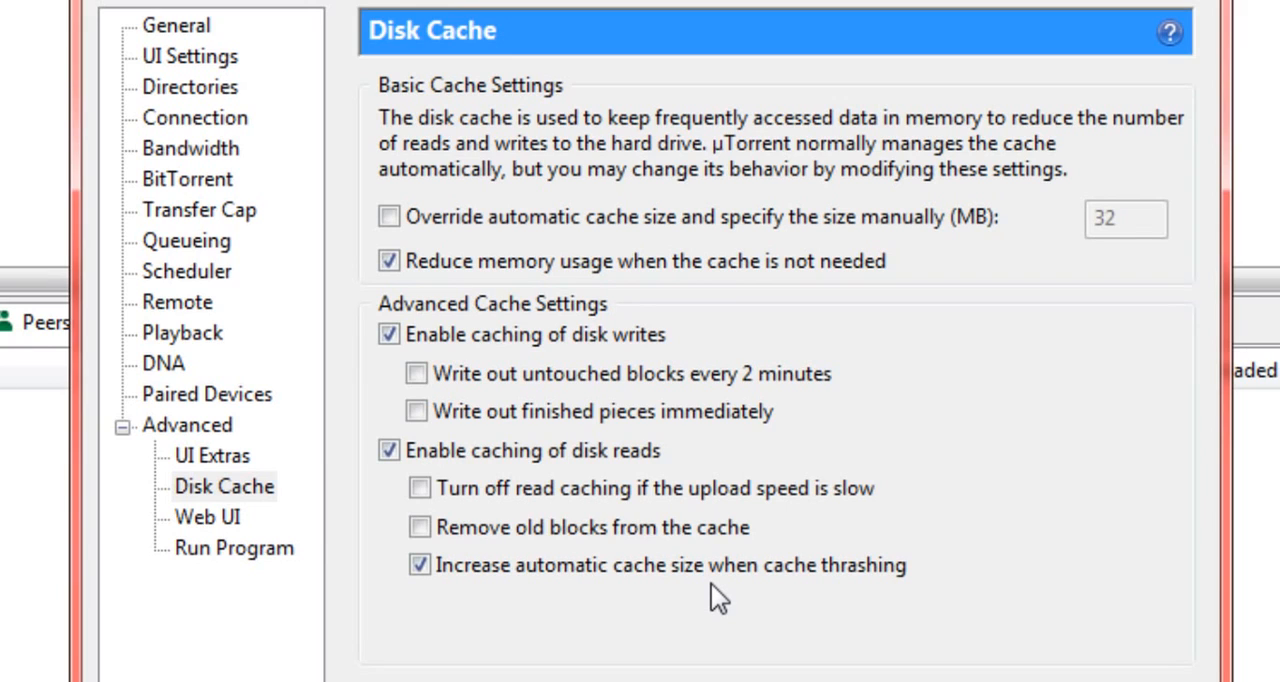
Step: Examine the list of advanced options, starting at bt.allow_same_ip and continuing through the bt, diskio, gui and isp entries
click(212, 434)
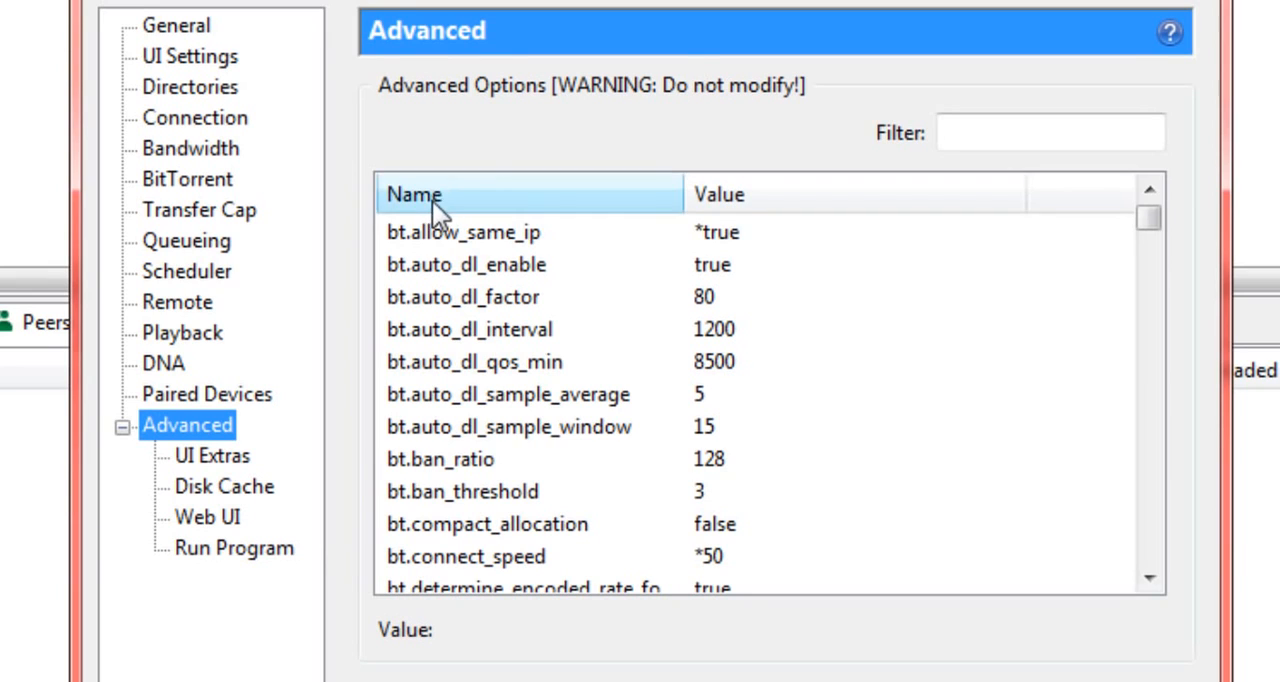
click(744, 228)
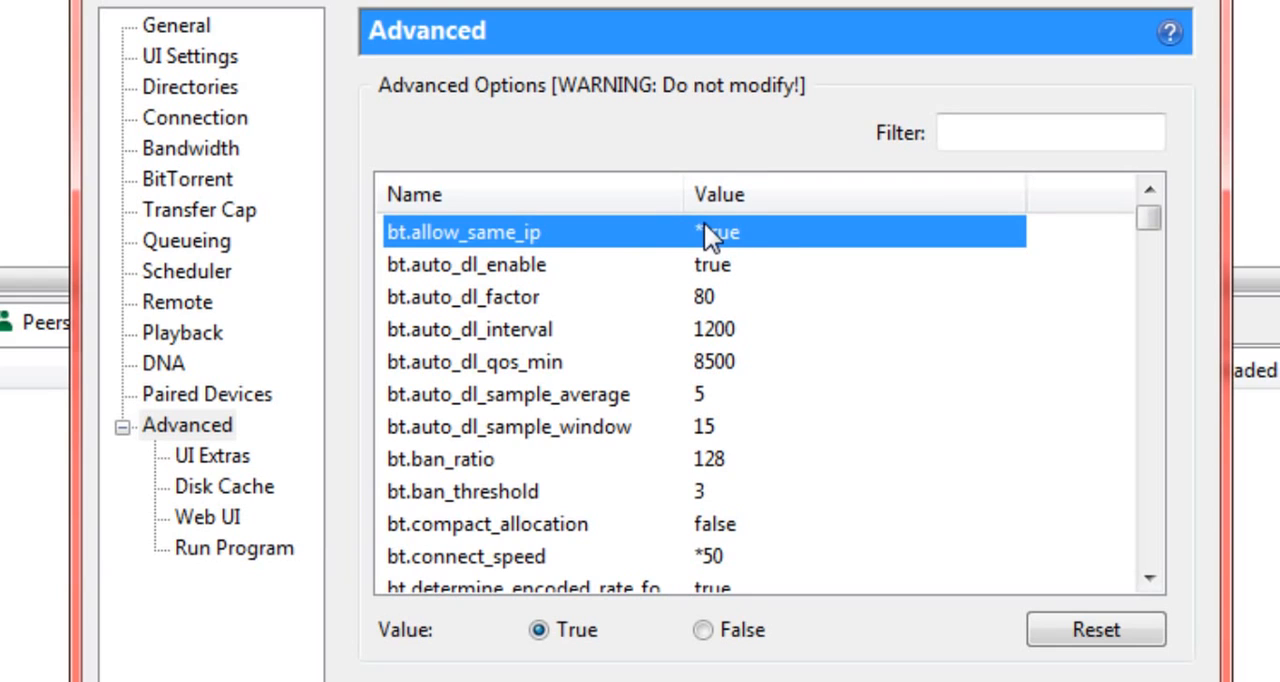
scroll(756, 296, down, 2)
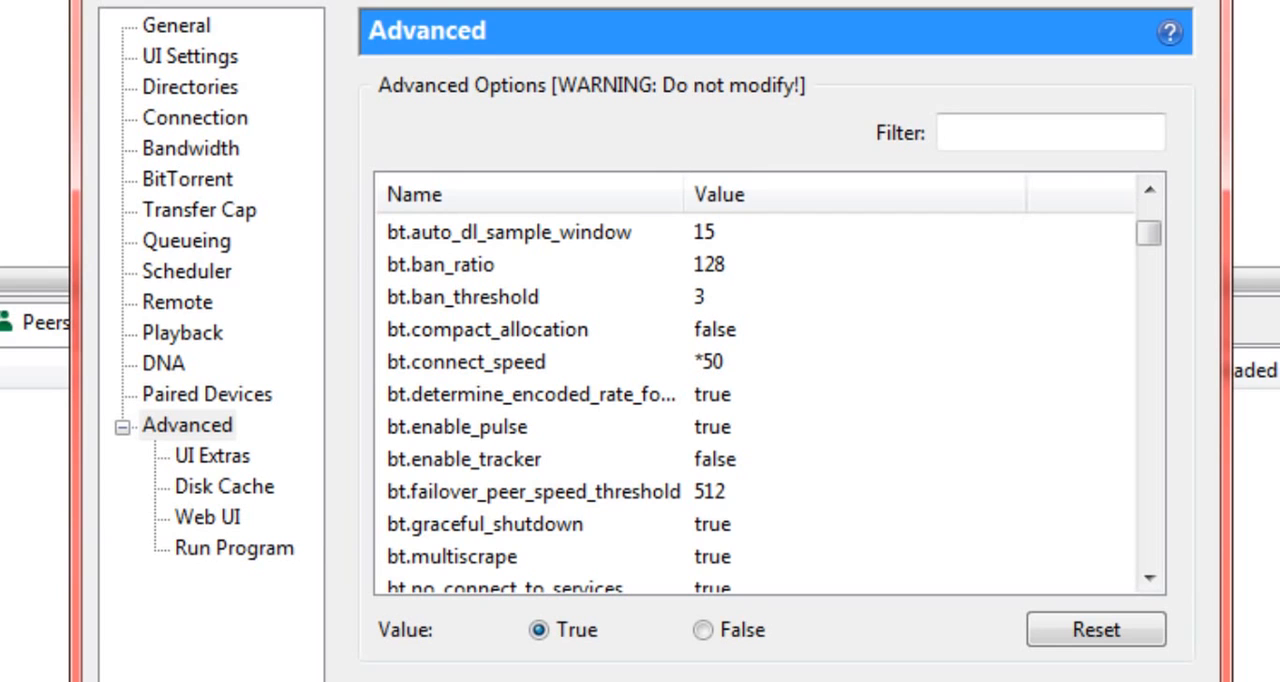
scroll(677, 400, down, 6)
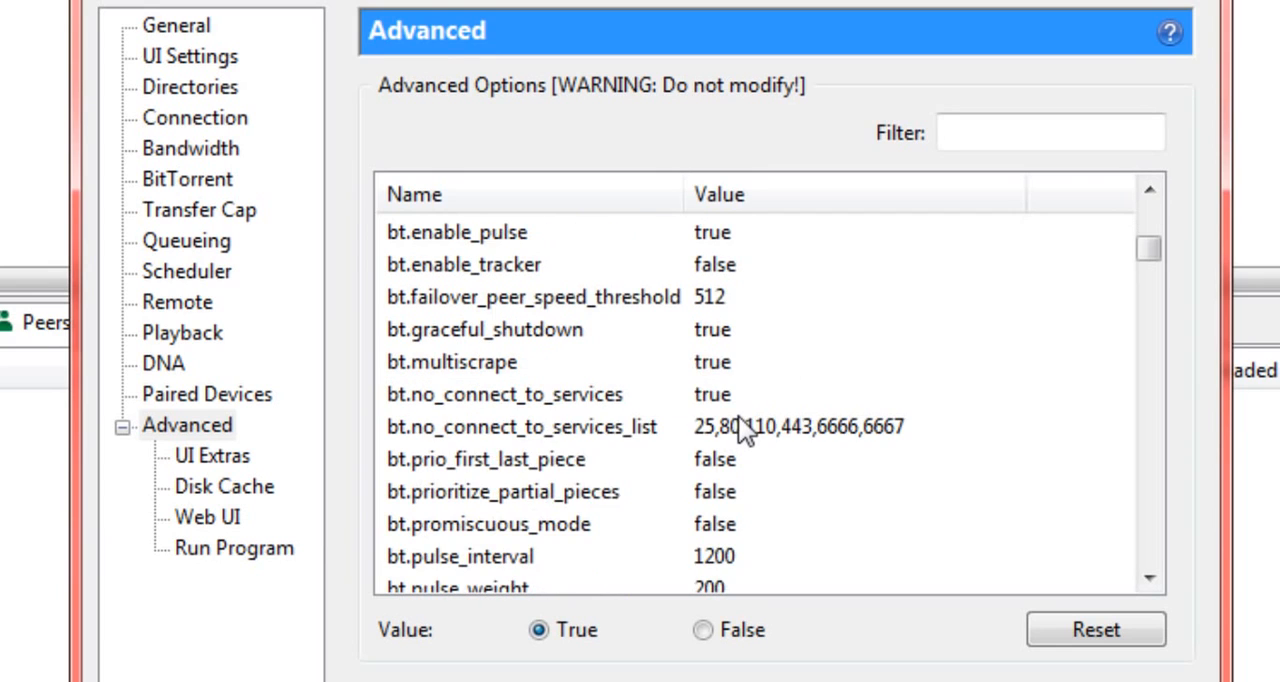
scroll(748, 418, down, 10)
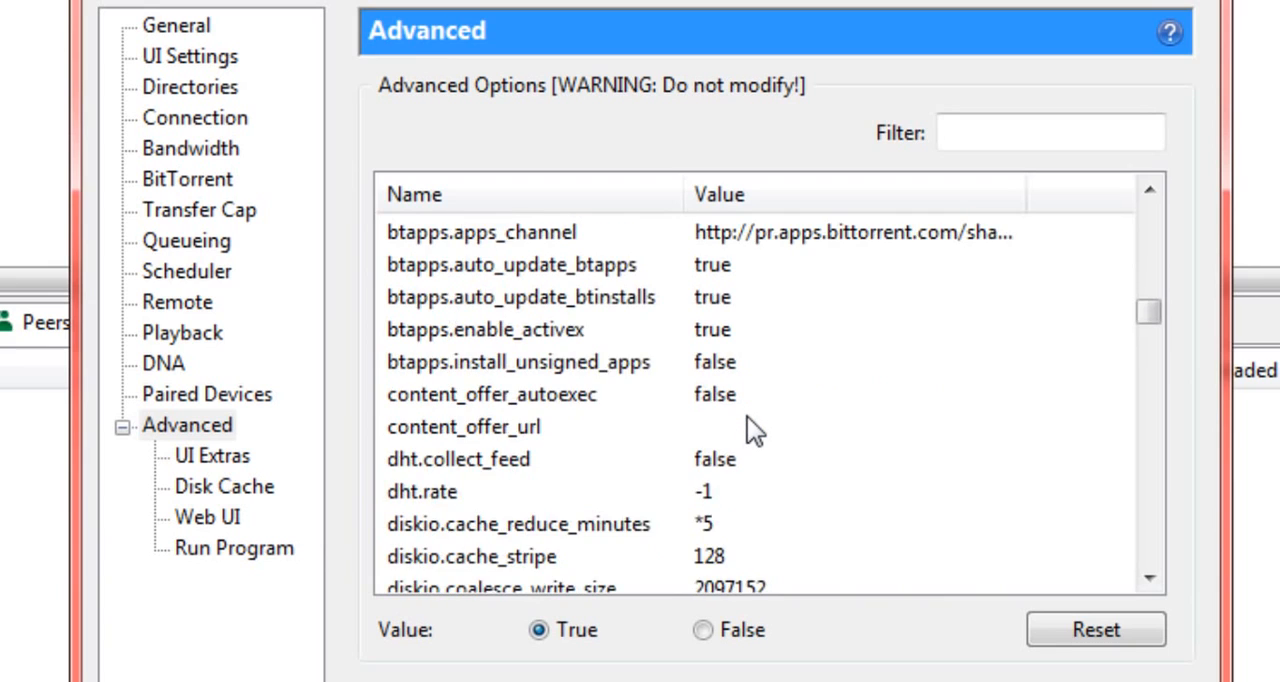
scroll(752, 430, down, 6)
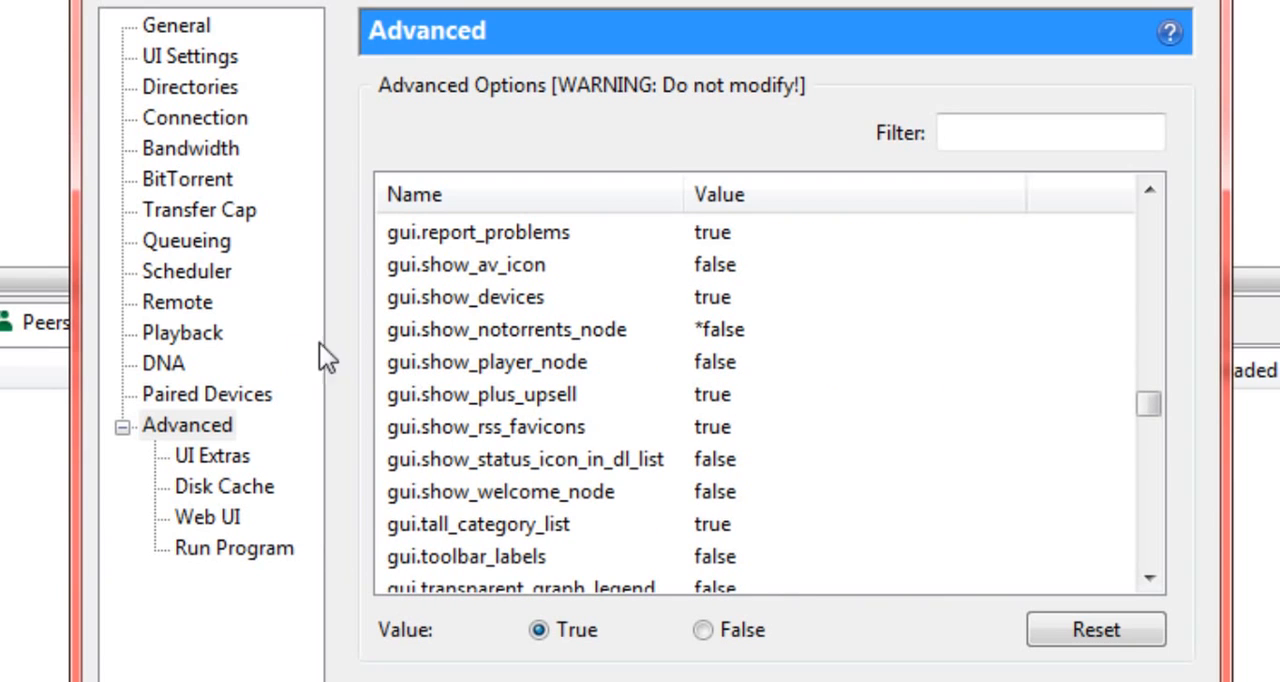
scroll(468, 352, down, 2)
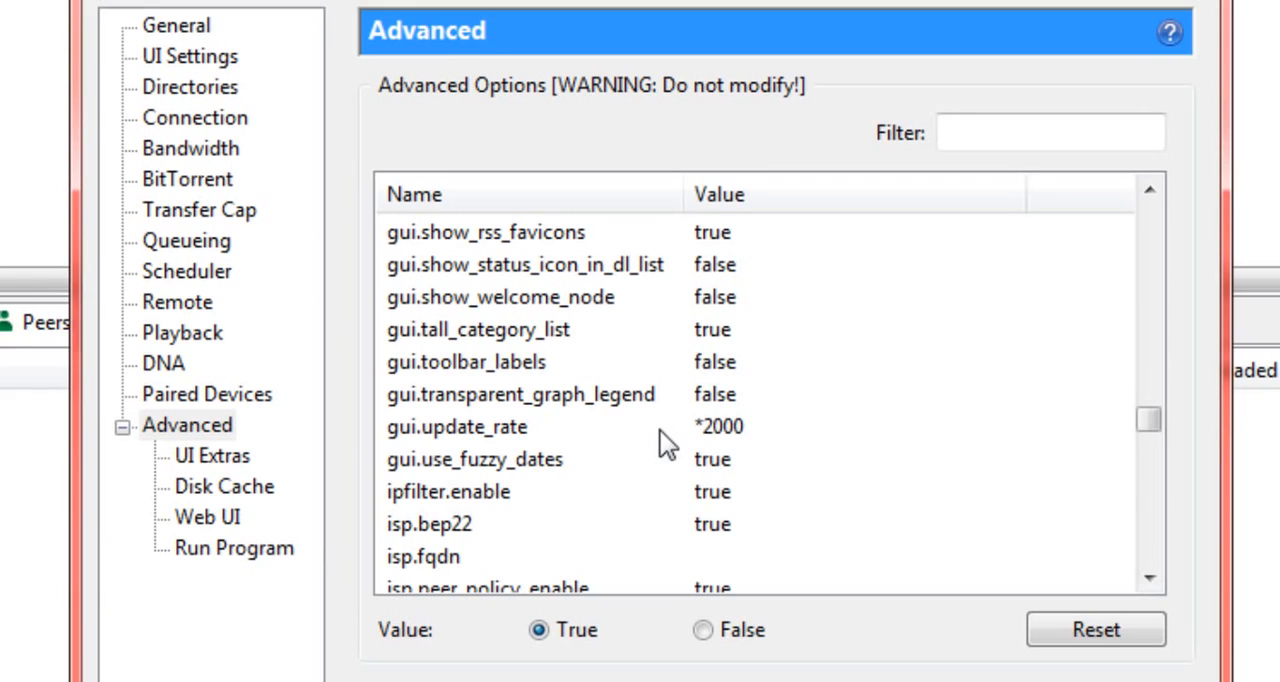
scroll(663, 443, down, 2)
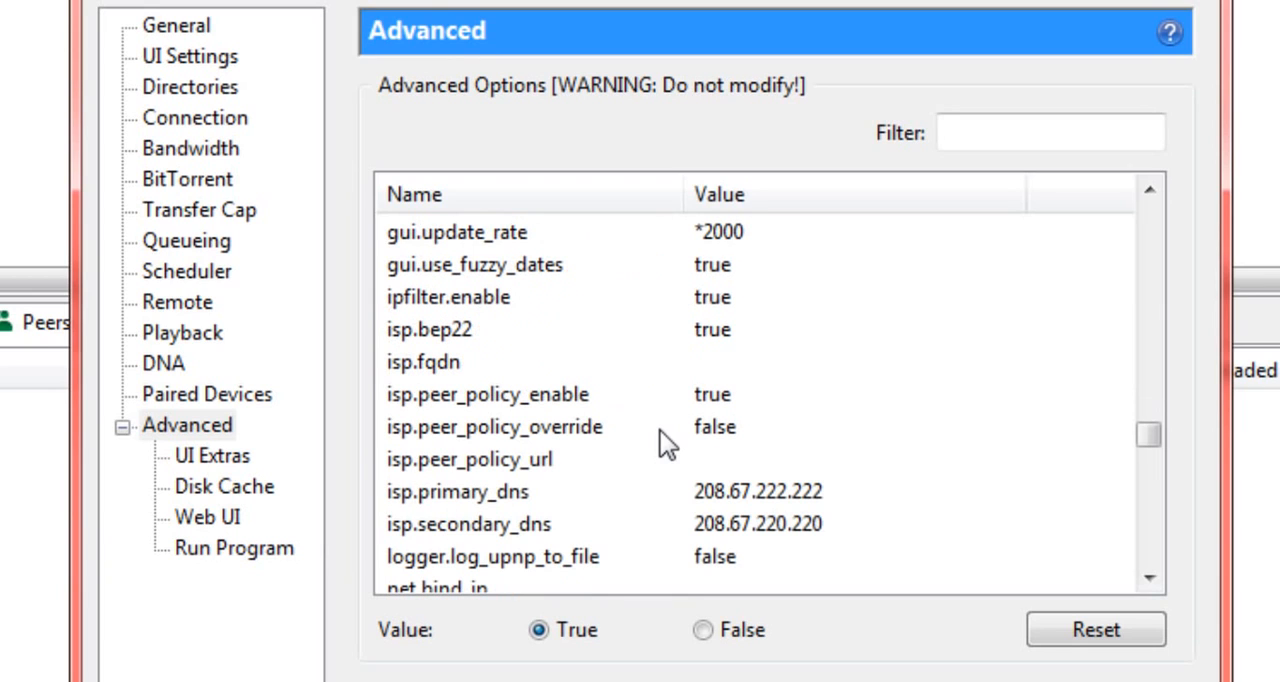
Step: Reset the advanced option for the inactive-peer disconnect interval to its default and set its value to 120
scroll(660, 440, down, 6)
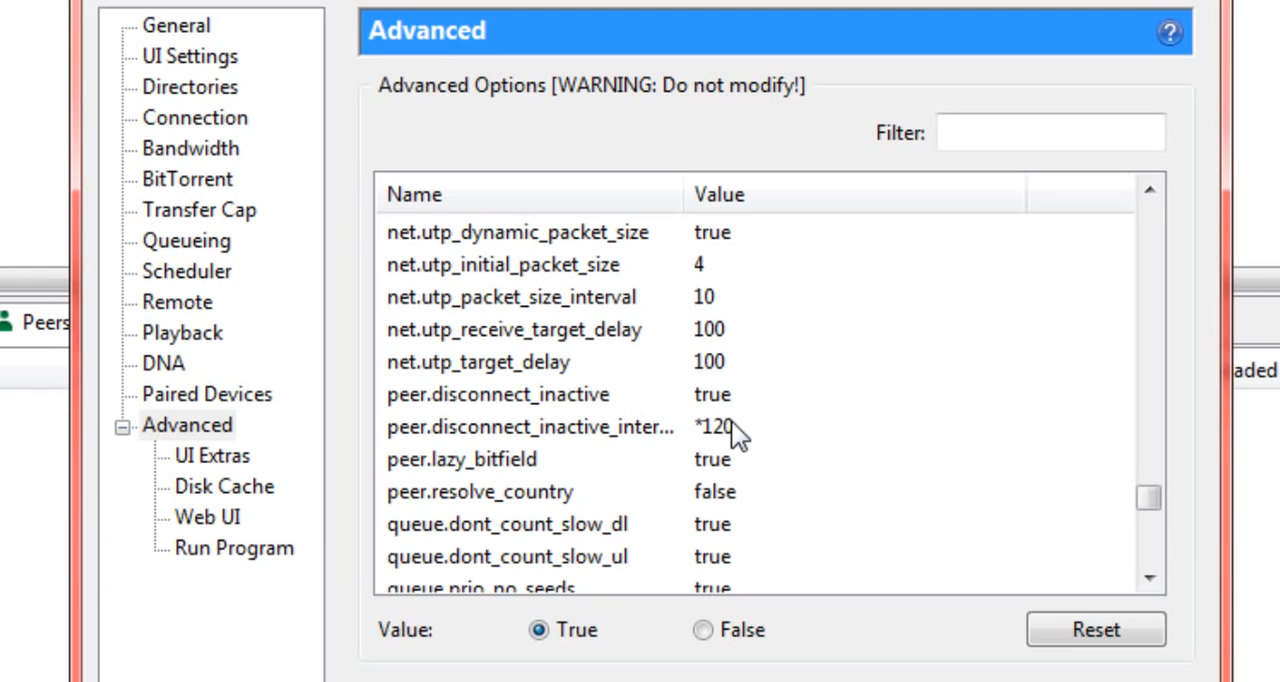
click(658, 427)
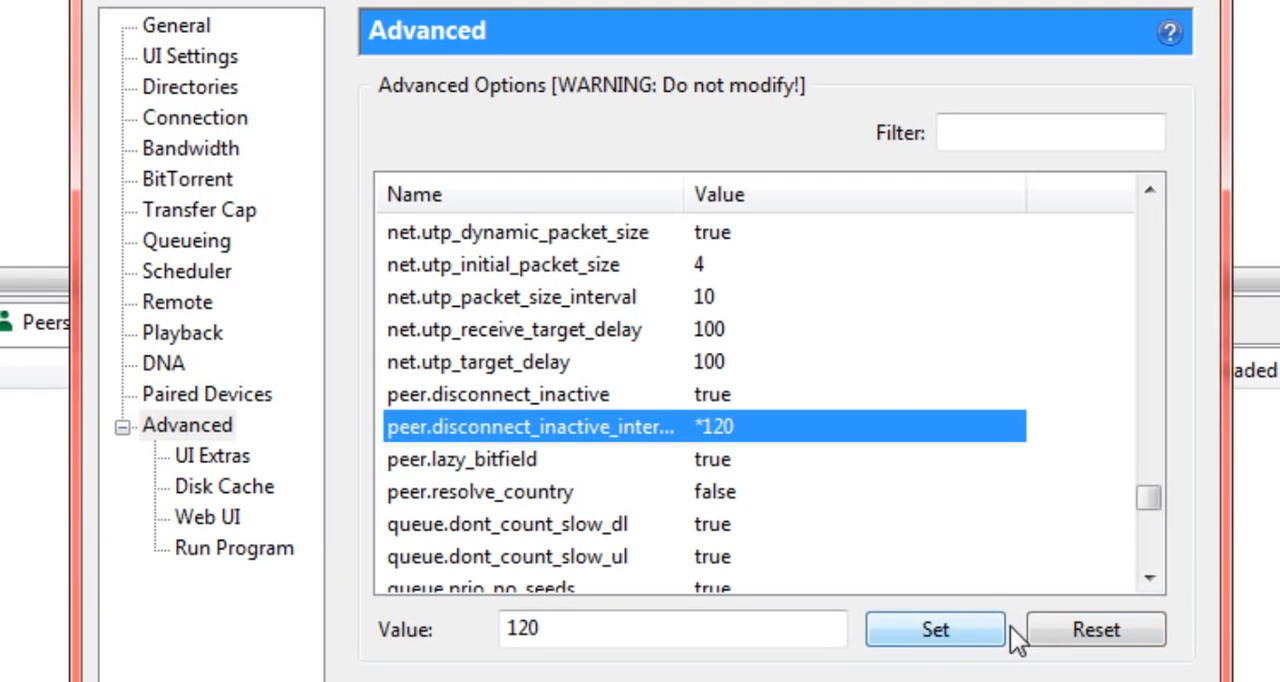
click(1075, 625)
drag(560, 628, 480, 626)
text(120)
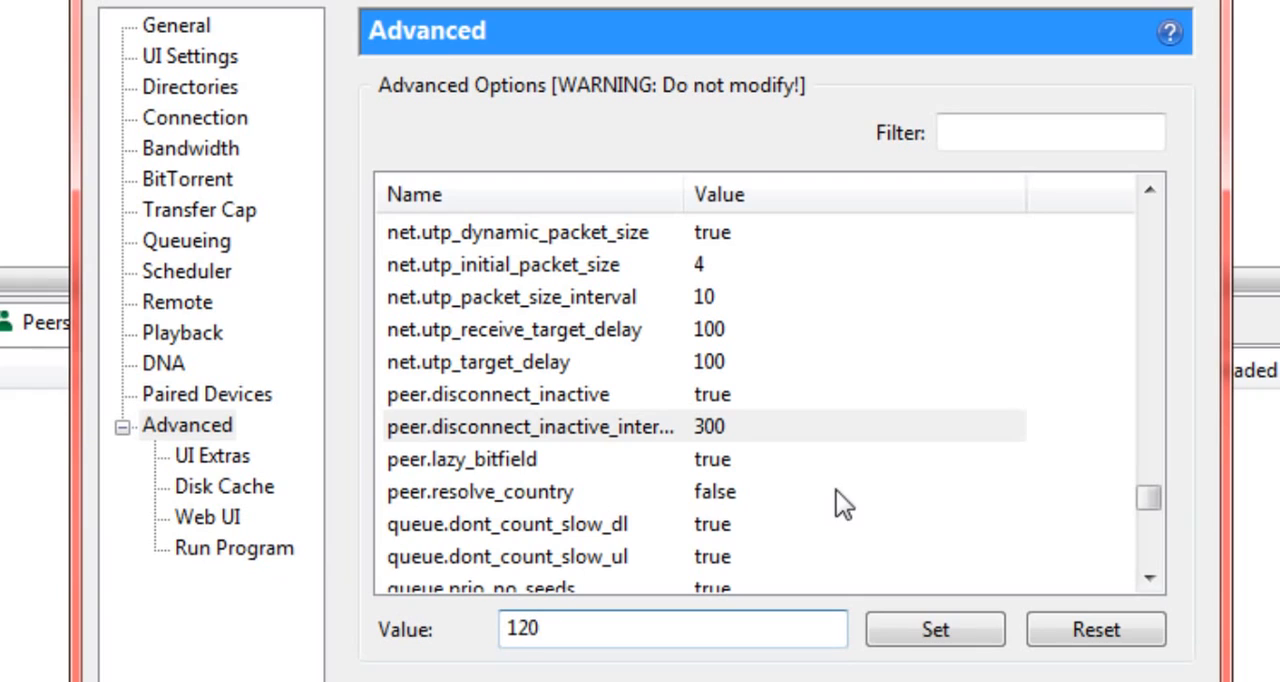
click(887, 622)
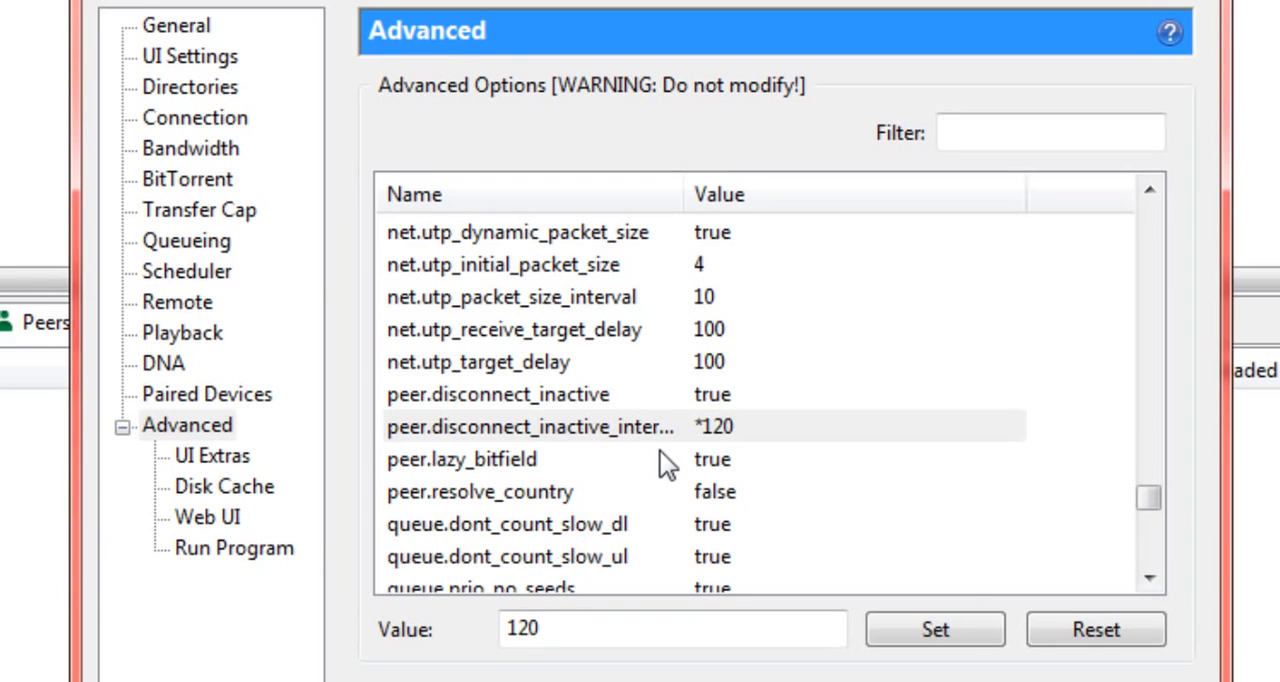
Step: Reset the rss.update_interval advanced option to its default, try the value 30, and set it to 60
scroll(660, 451, down, 4)
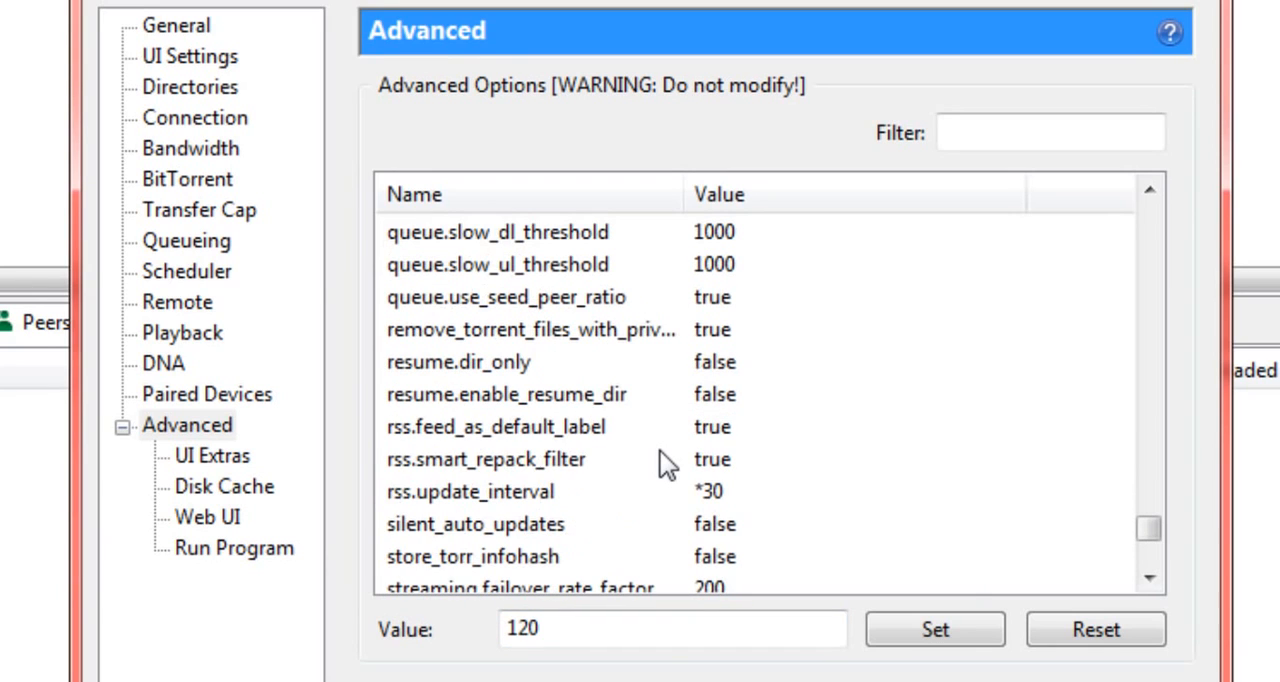
click(585, 494)
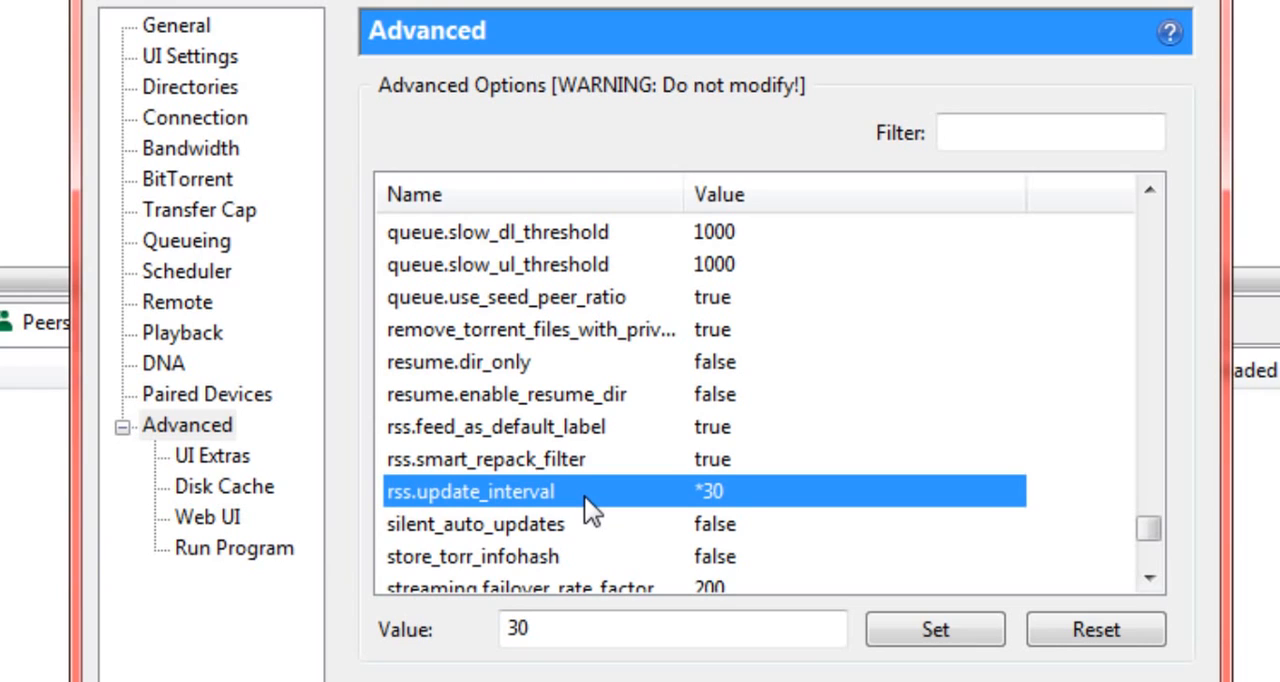
click(1106, 638)
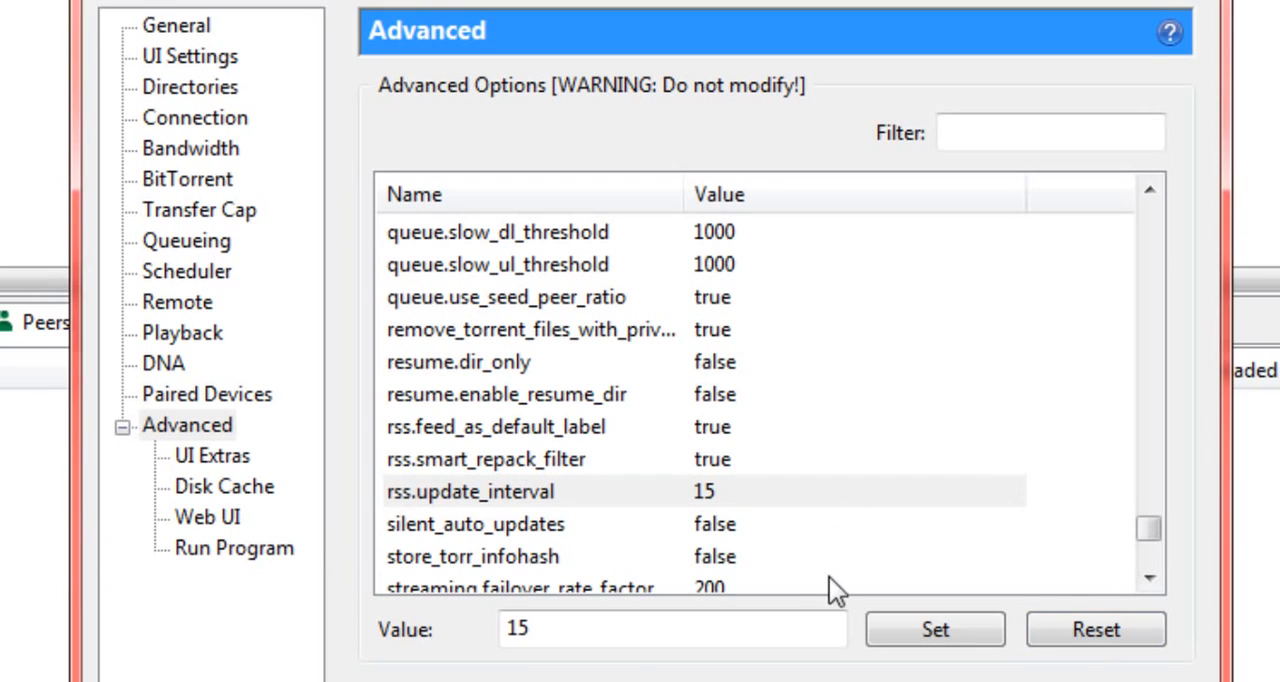
double_click(639, 642)
text(30)
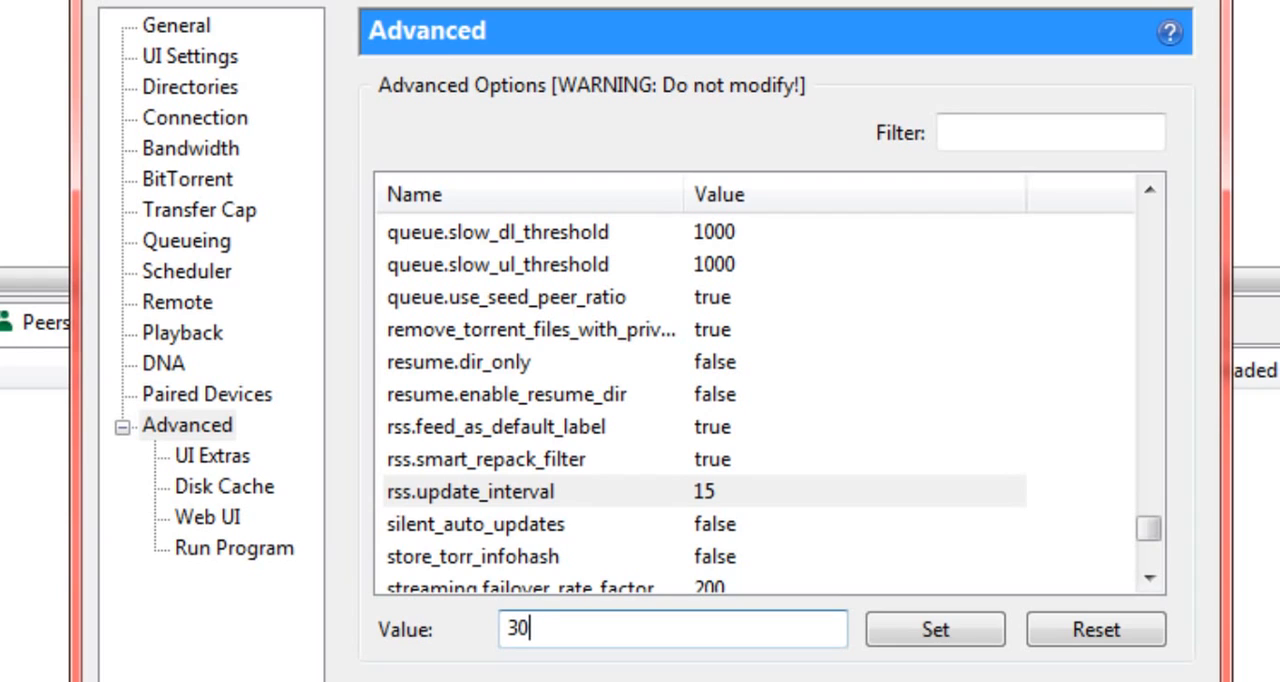
click(880, 640)
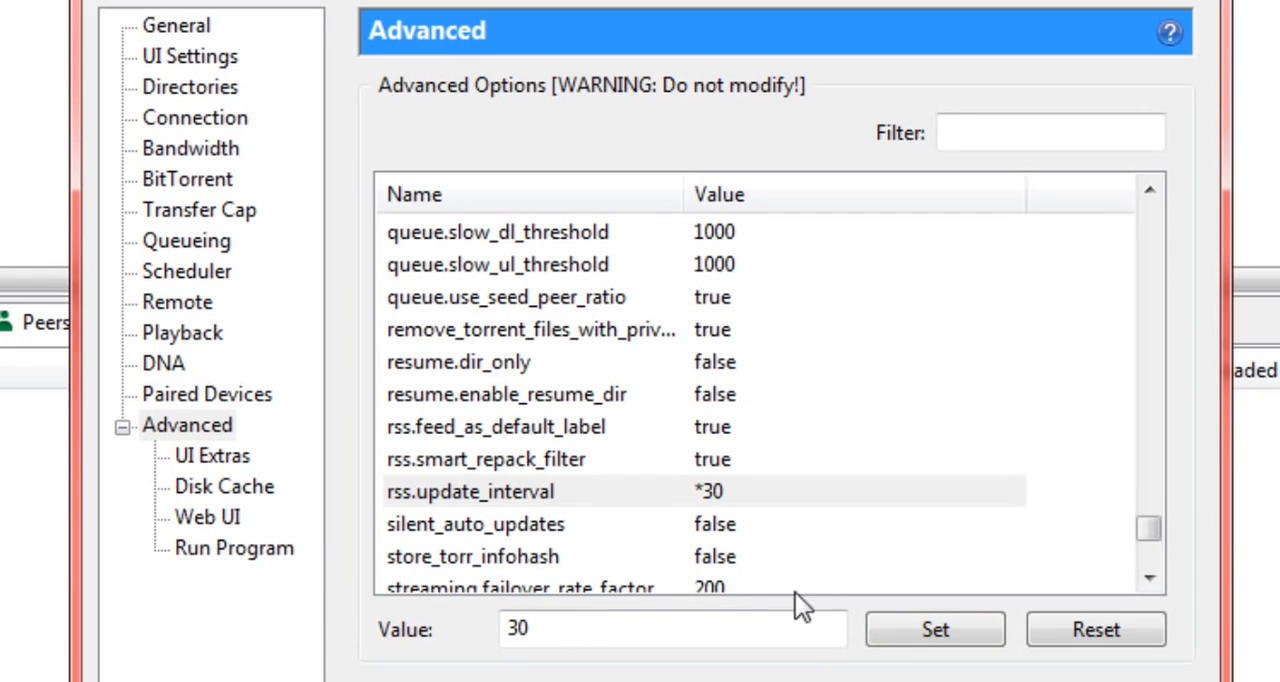
drag(597, 632, 420, 645)
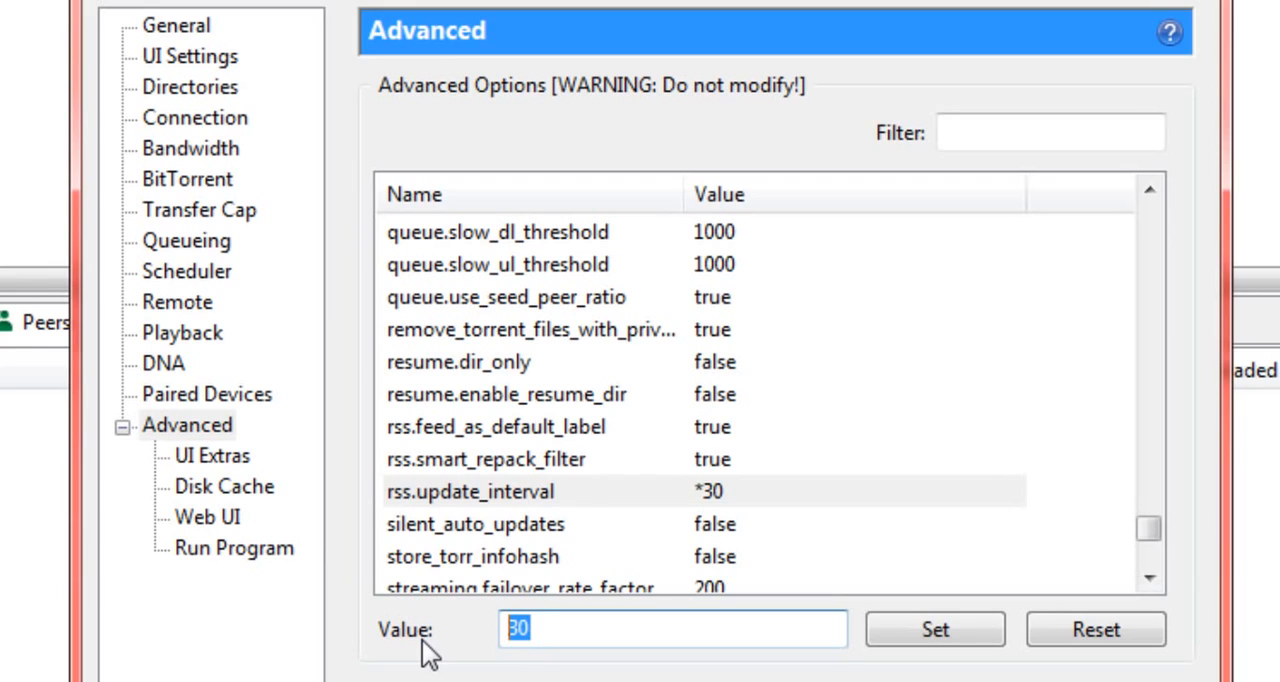
text(60)
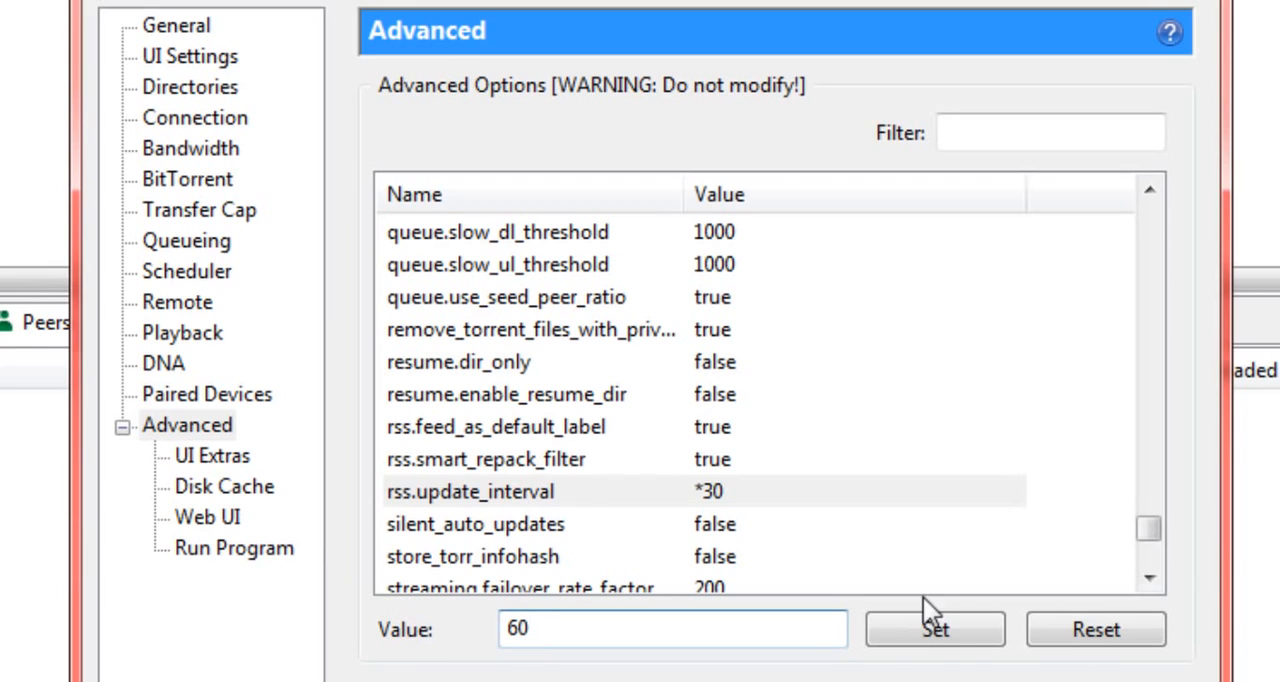
click(932, 638)
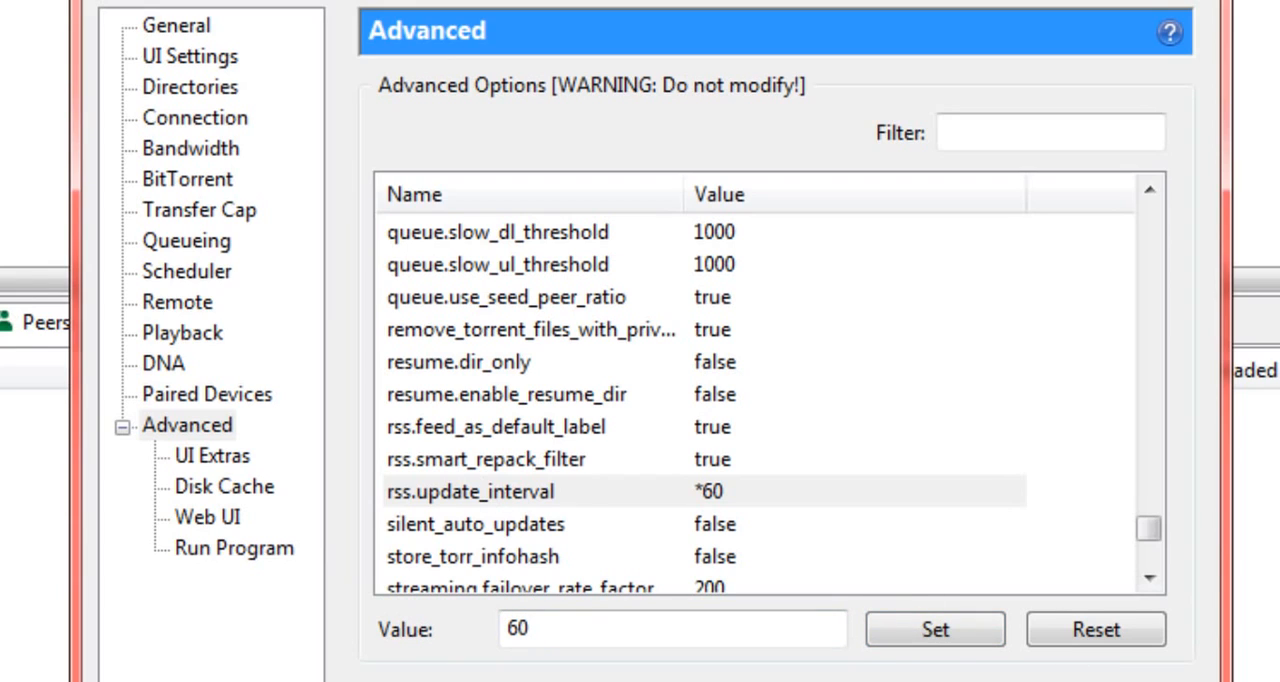
Step: Check the remaining advanced options, apply the changed preferences and close the Preferences dialog
scroll(1082, 485, down, 2)
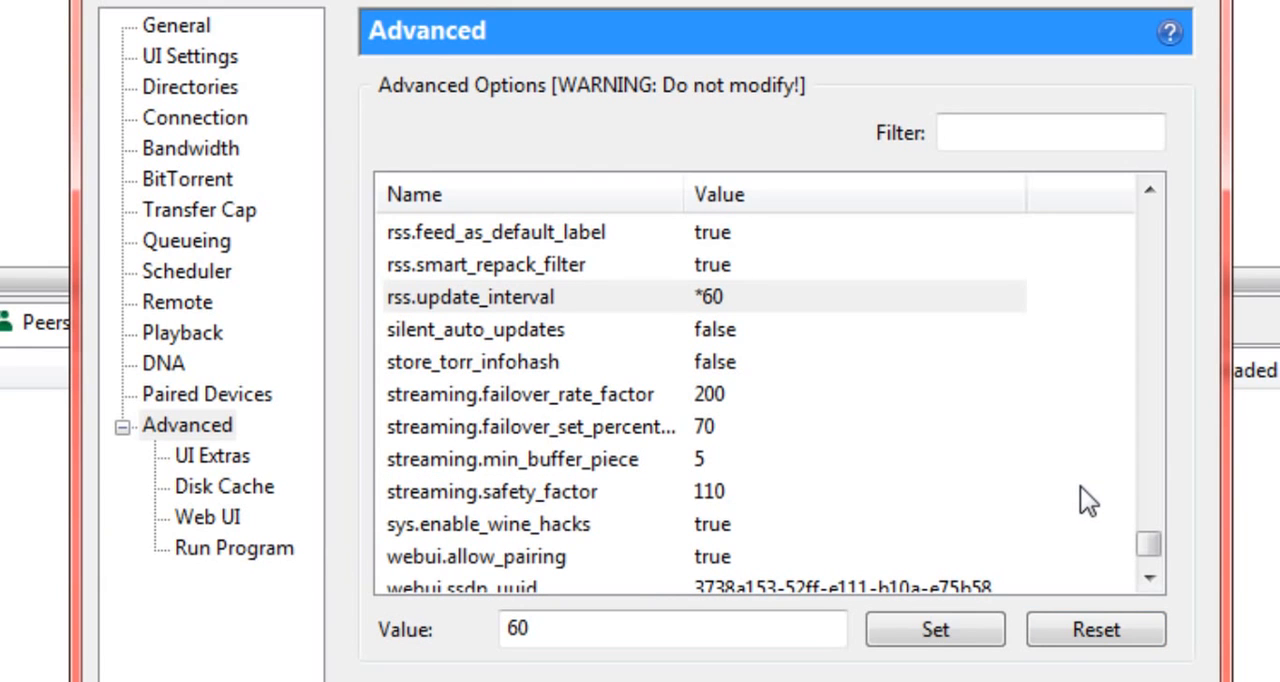
scroll(1080, 487, down, 1)
scroll(926, 516, up, 4)
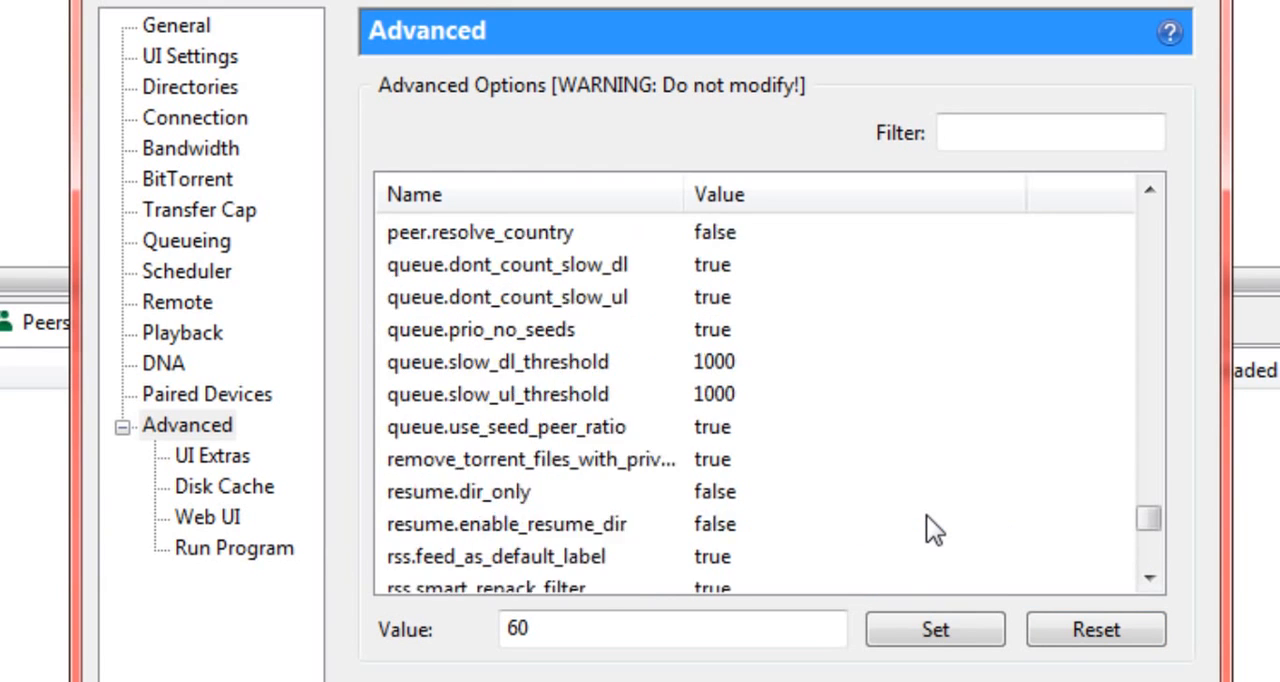
scroll(926, 515, up, 8)
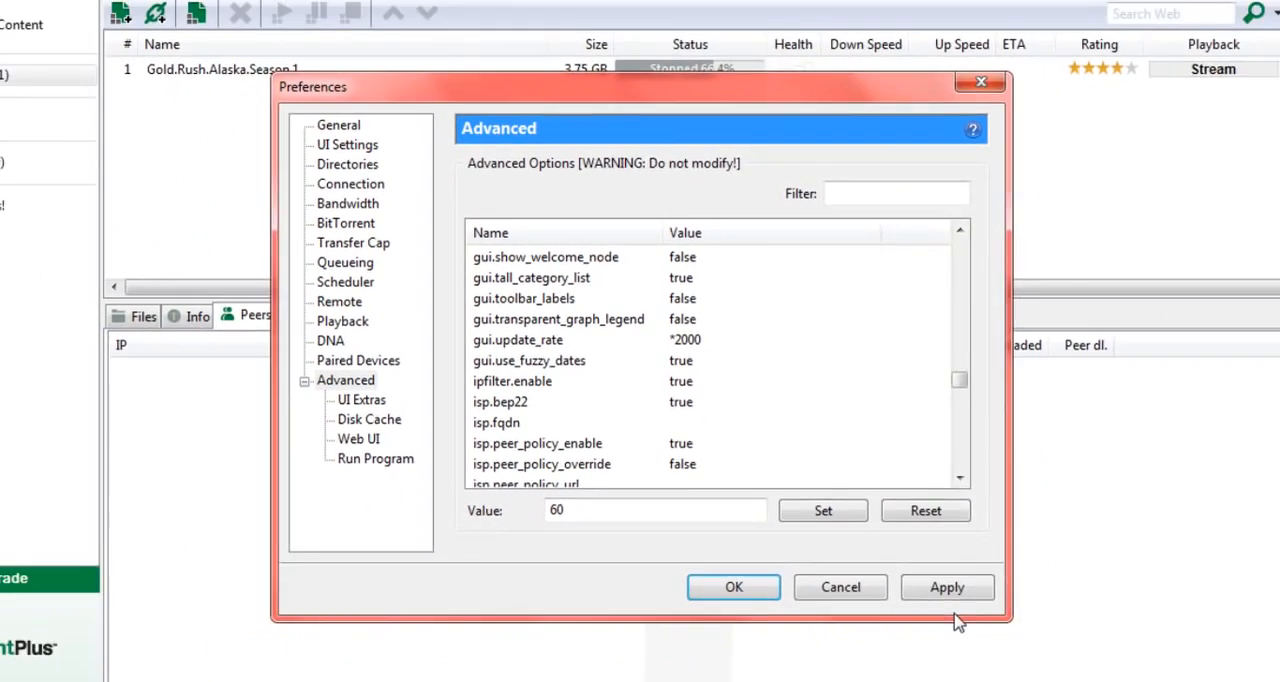
click(946, 585)
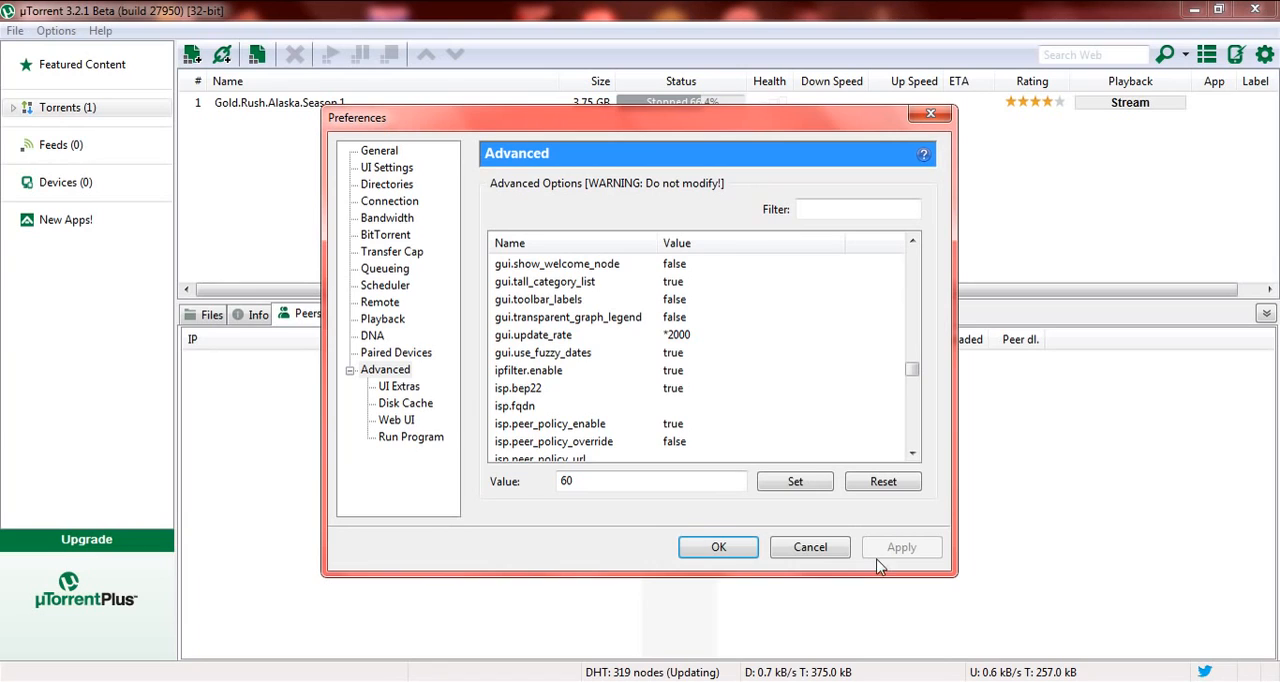
click(737, 551)
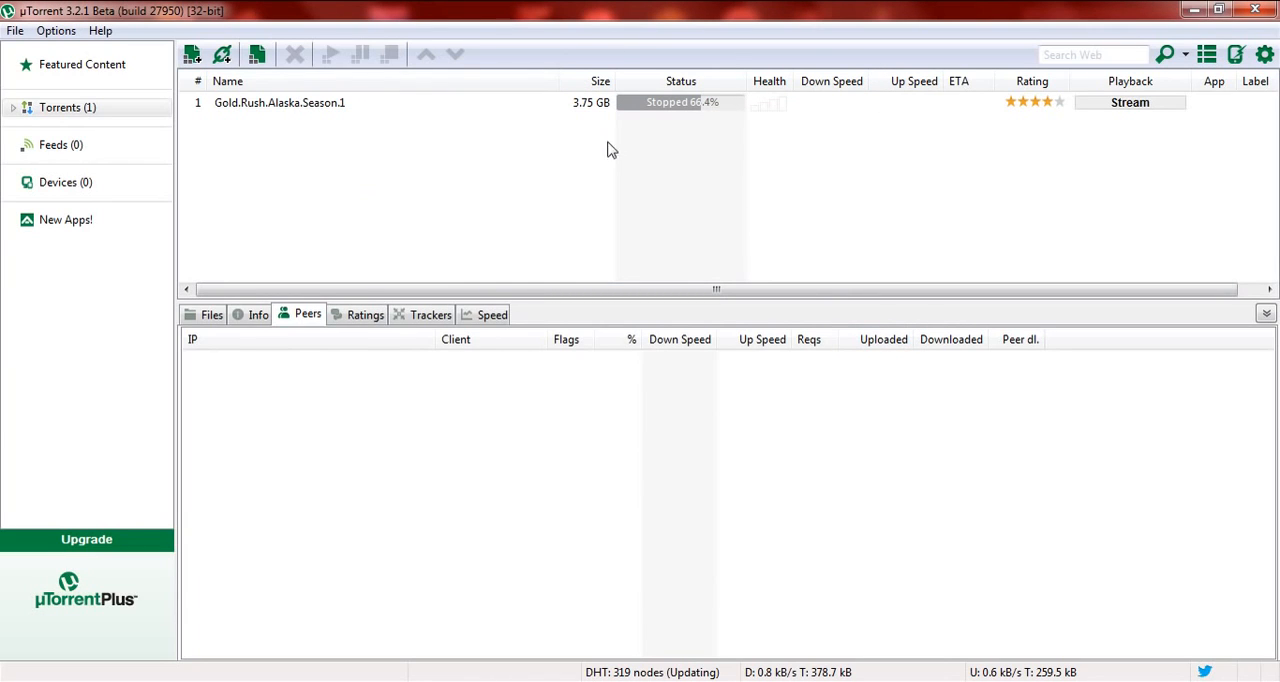
Step: Look at the commands available for the stopped Gold.Rush.Alaska.Season.1 torrent without choosing one
click(668, 106)
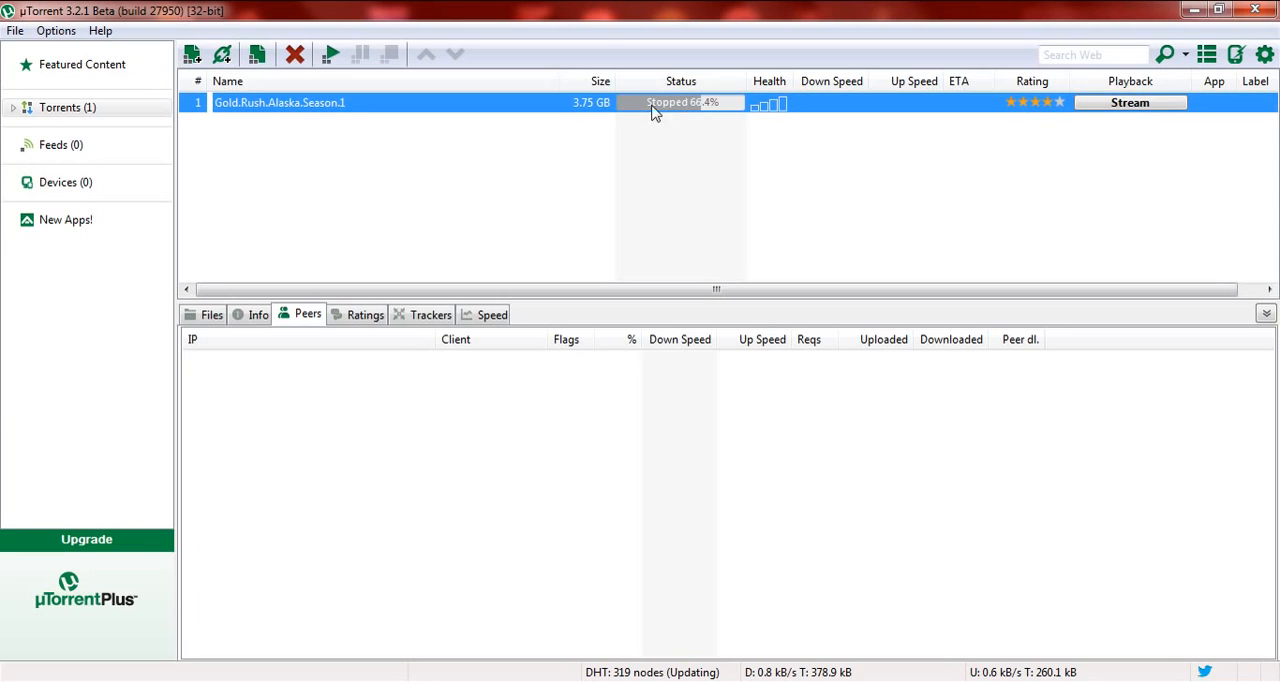
right_click(399, 103)
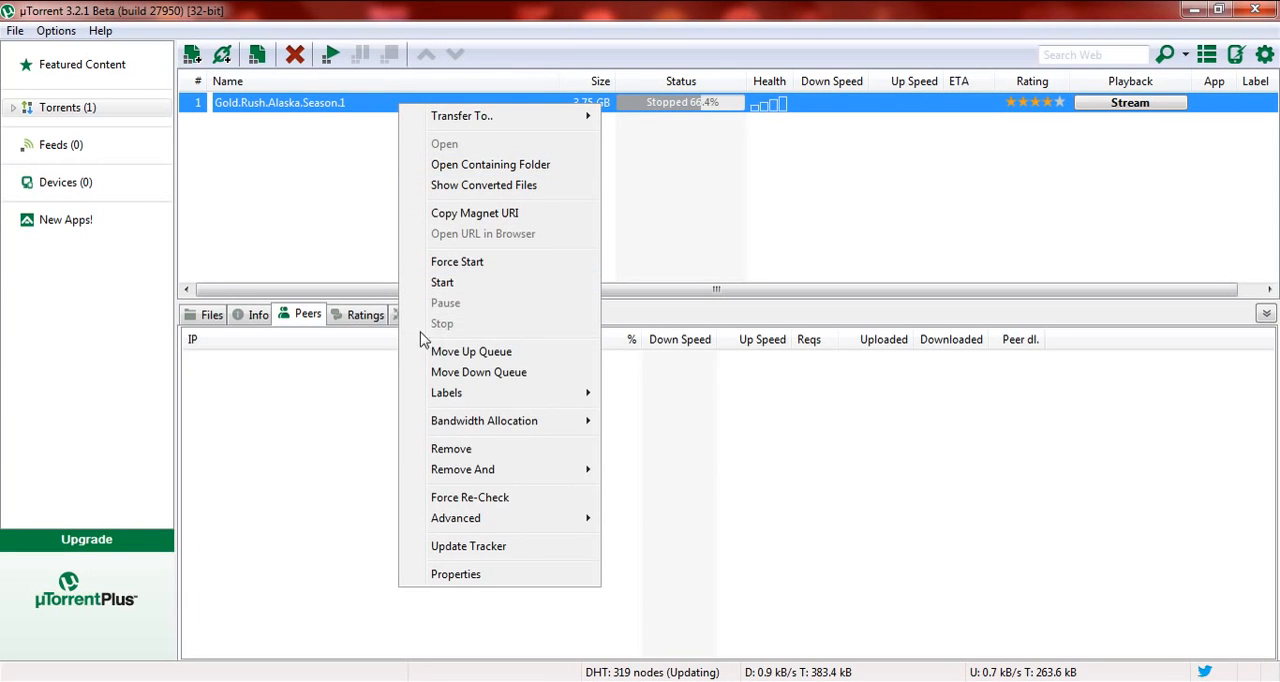
click(840, 167)
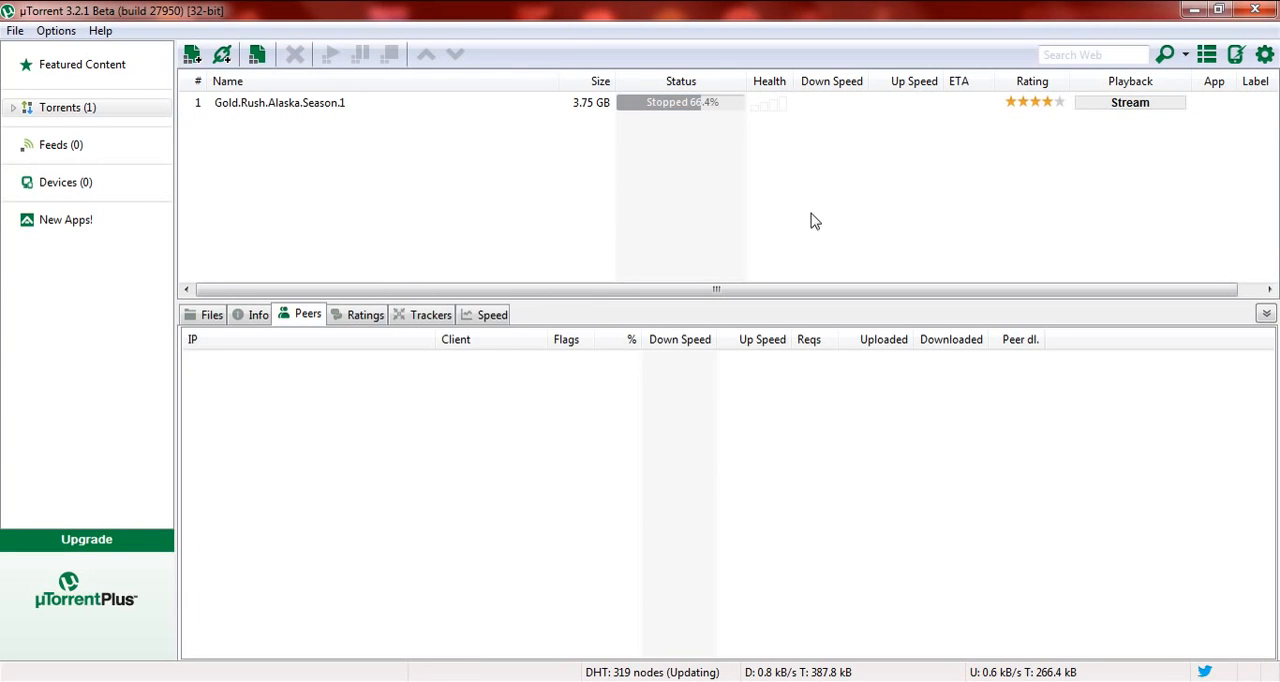
Step: Close the µTorrent window and start a program from Windows
click(1257, 10)
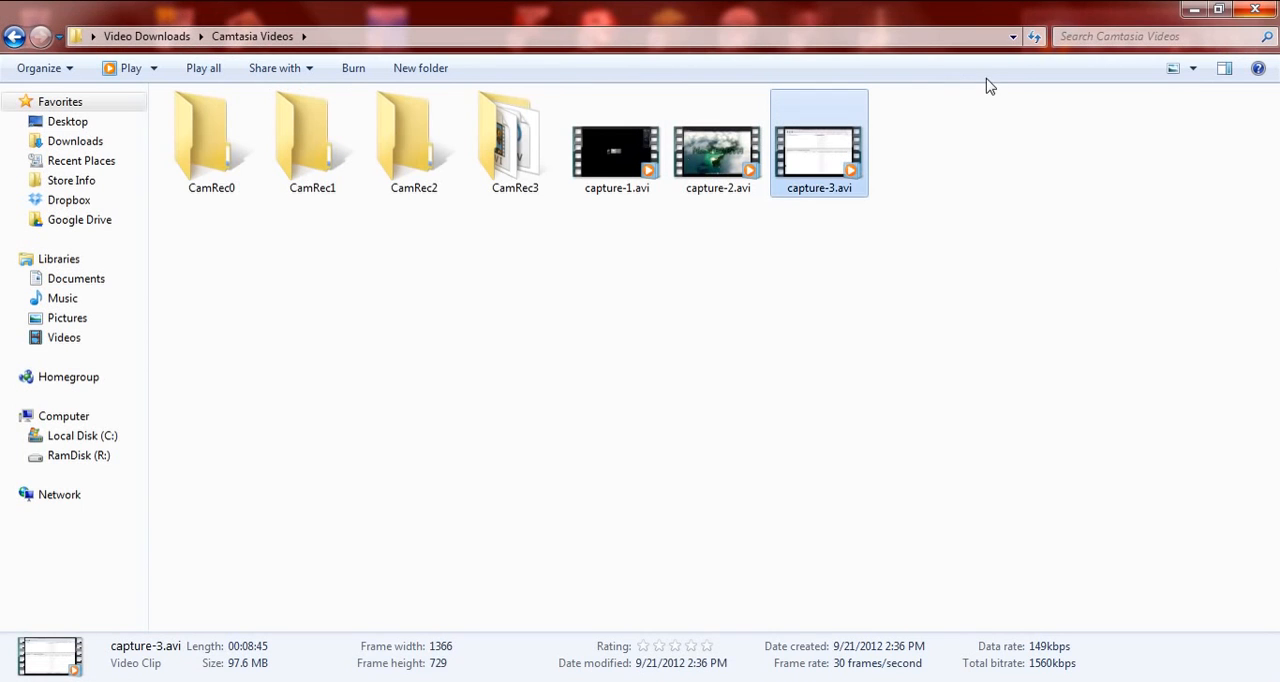
click(97, 681)
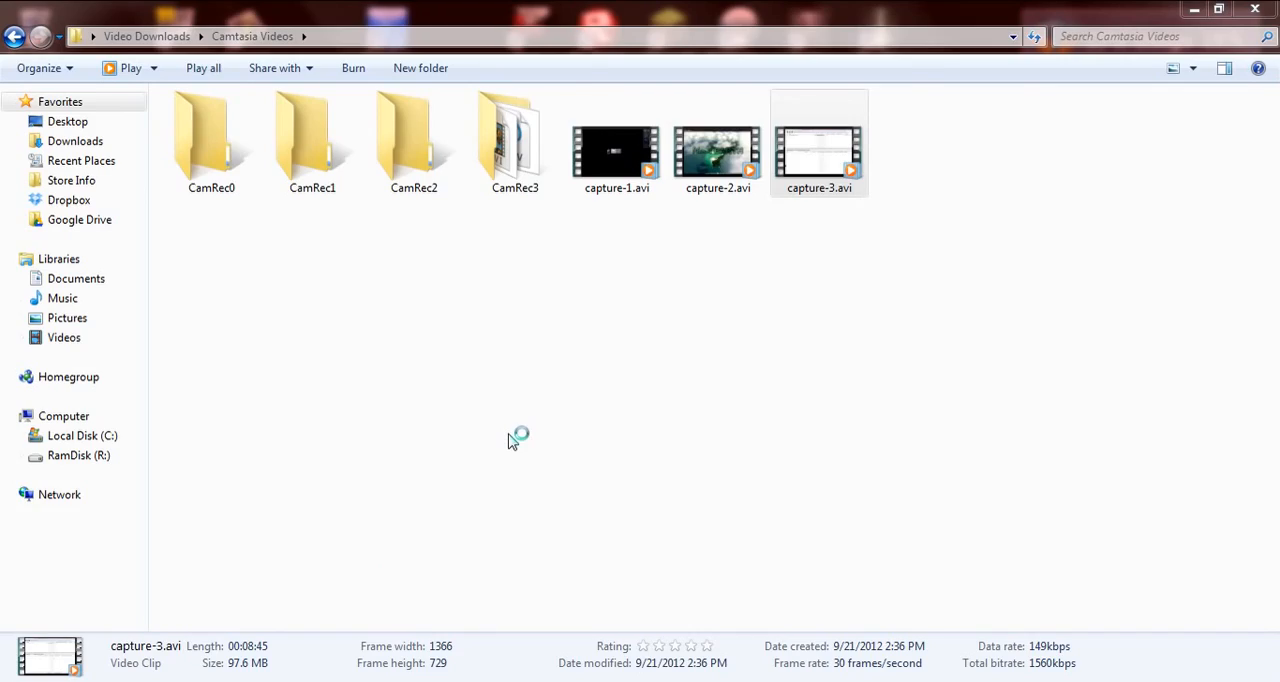